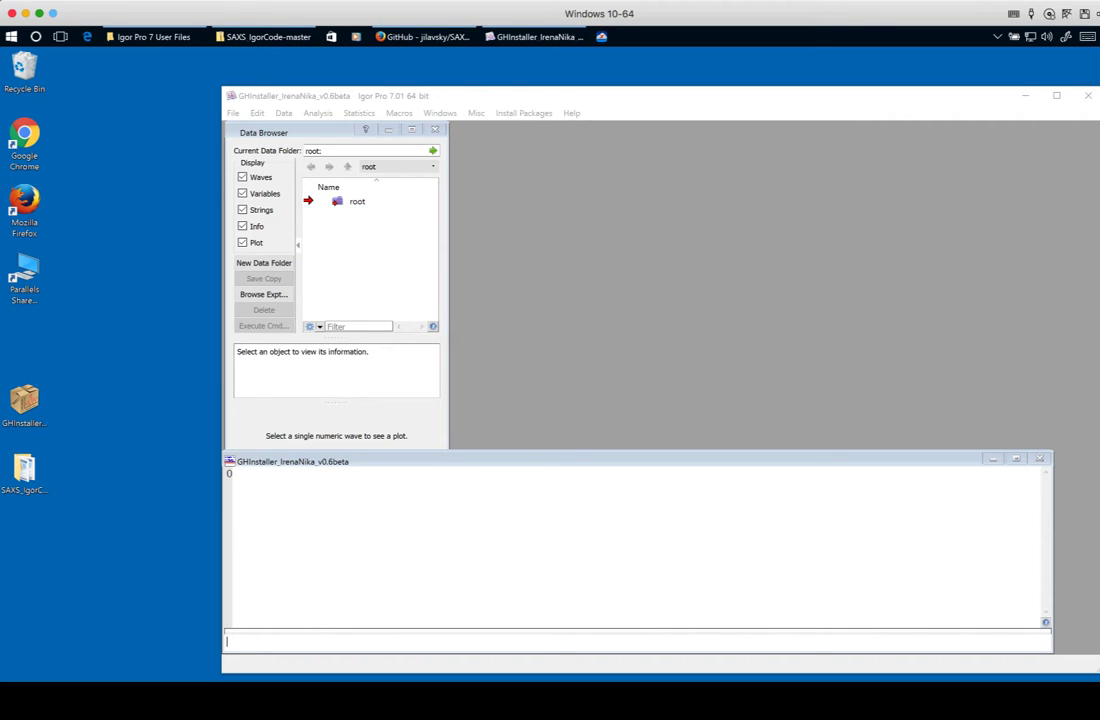
# - Bring up the SAXS_IgorCode GitHub page, read through its README, and go to the owner's profile
pyautogui.click(433, 37)
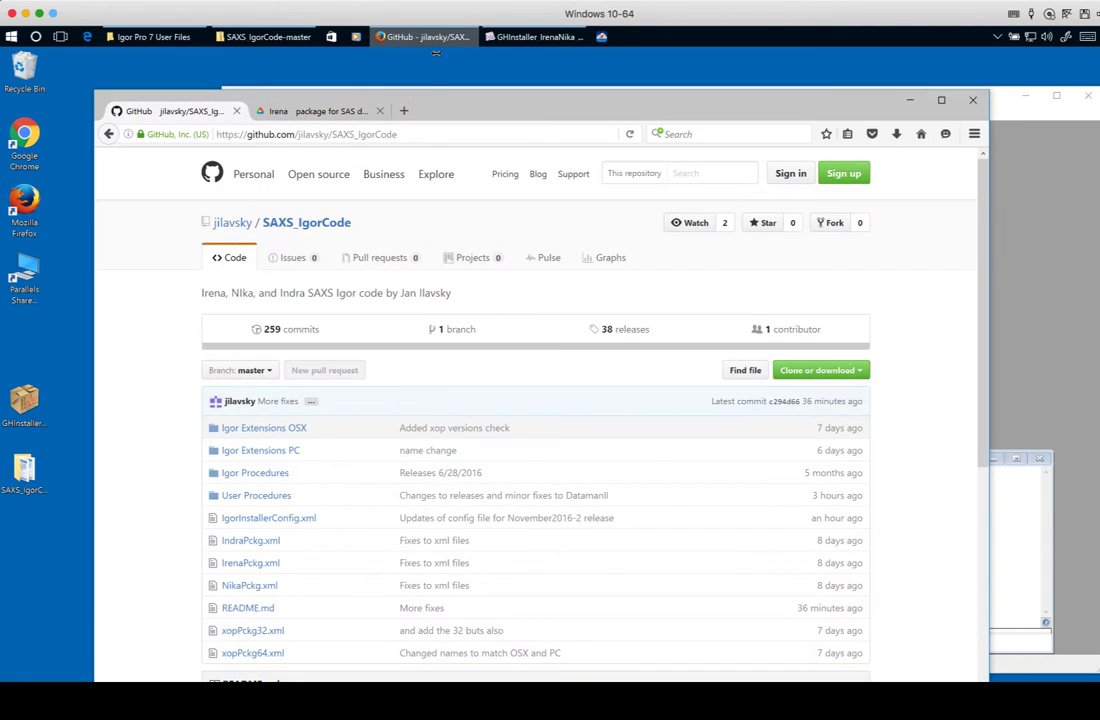
pyautogui.moveTo(433, 103); pyautogui.dragTo(422, 85)
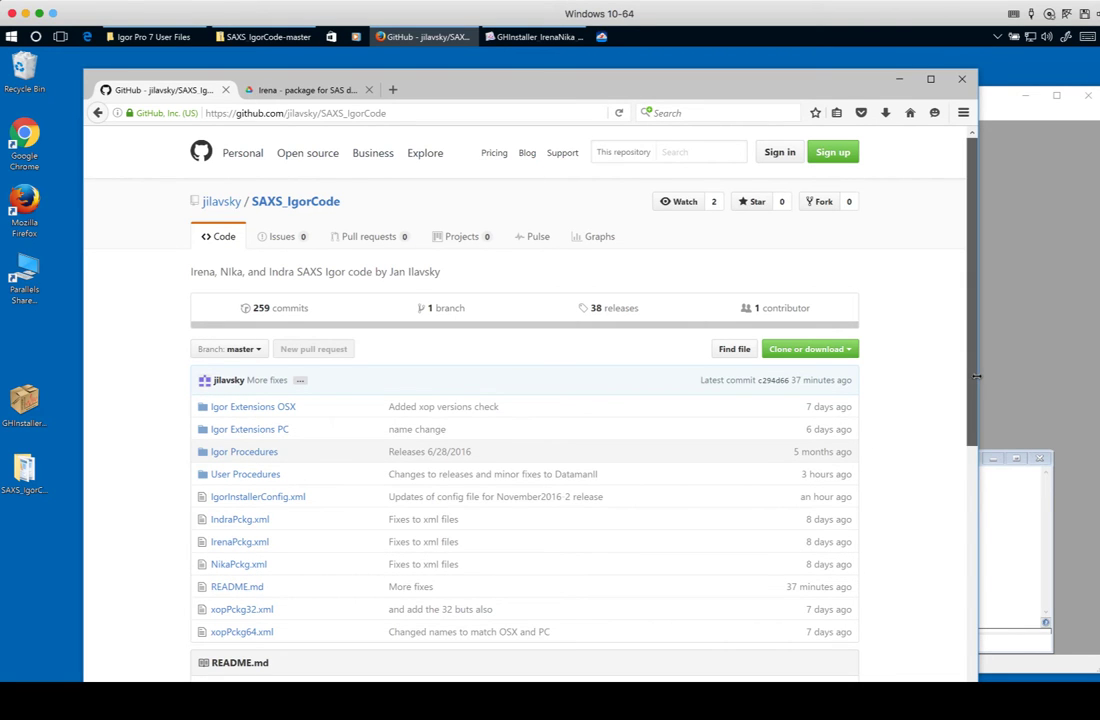
pyautogui.moveTo(976, 376); pyautogui.dragTo(962, 561)
pyautogui.scroll(-2, 962, 561)
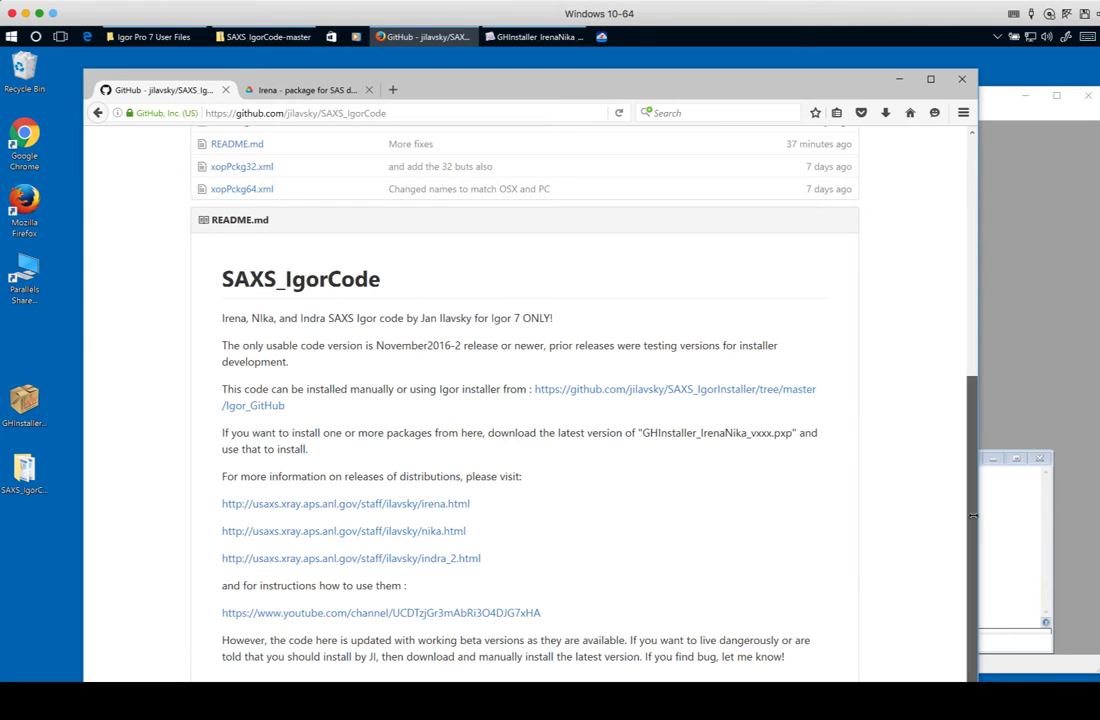
pyautogui.moveTo(972, 515); pyautogui.dragTo(826, 226)
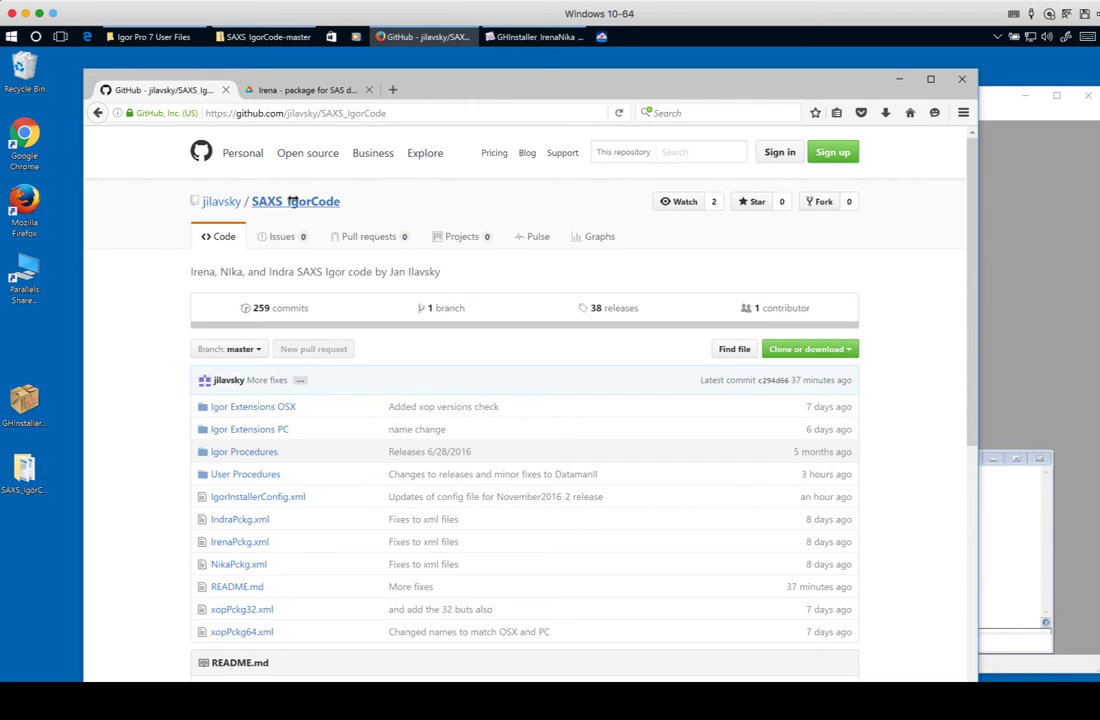
pyautogui.click(221, 201)
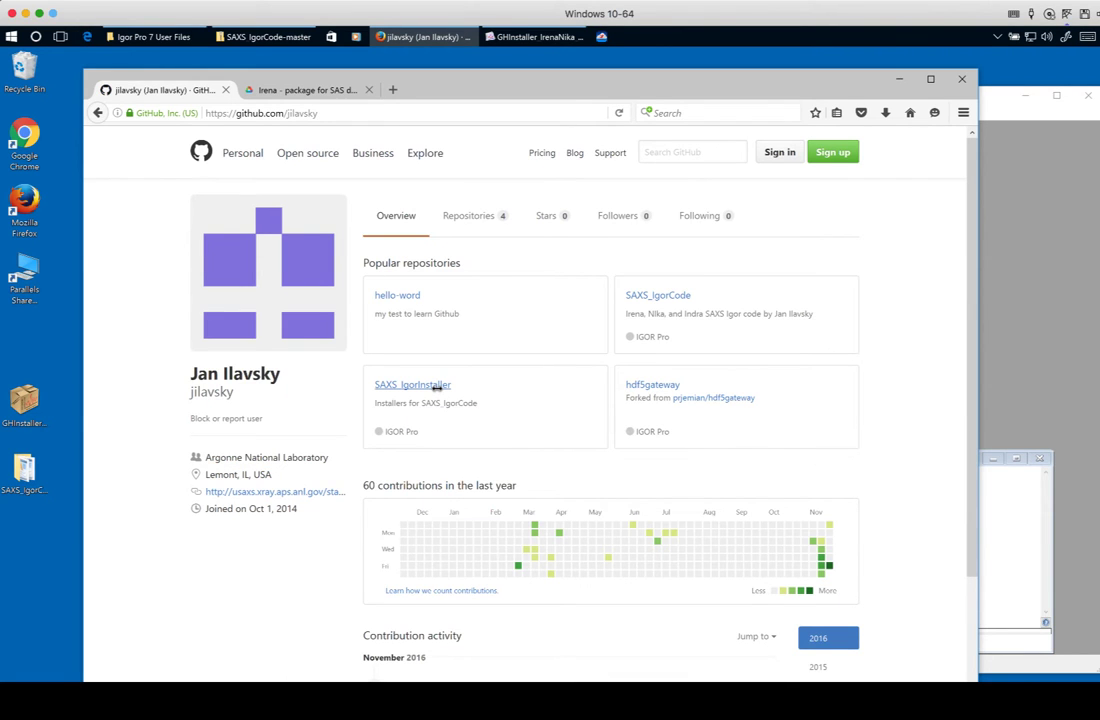
# - Browse SAXS_IgorInstaller's Igor_GitHub folder of GHInstaller files, then go back one page
pyautogui.click(437, 386)
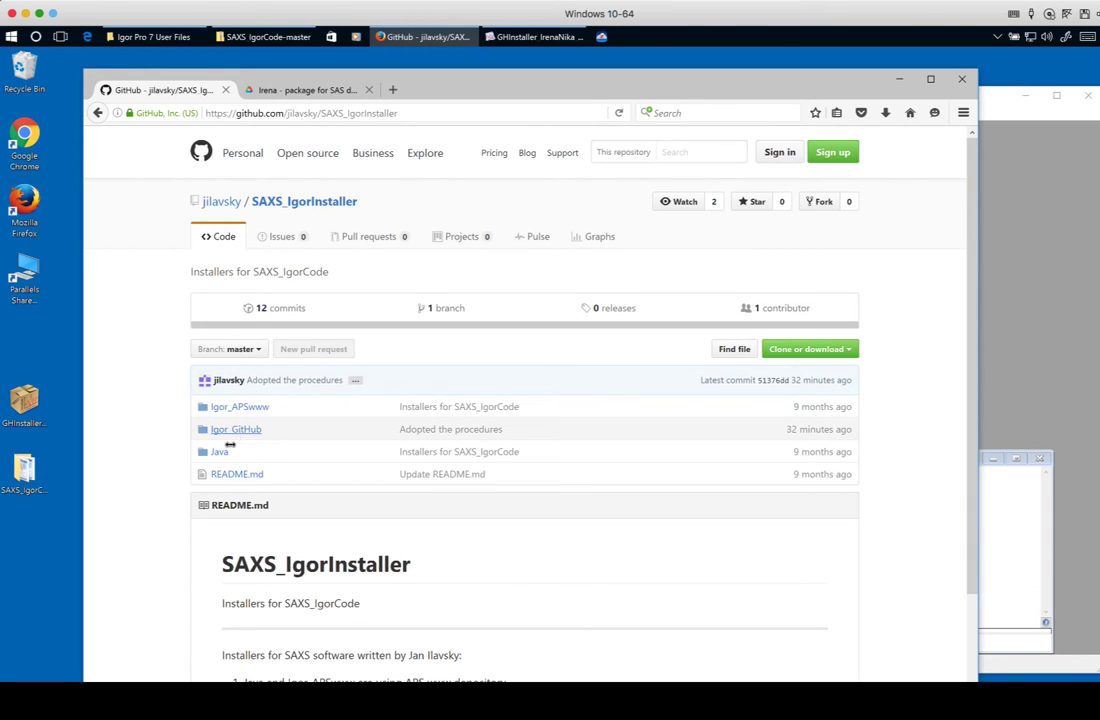
pyautogui.click(246, 429)
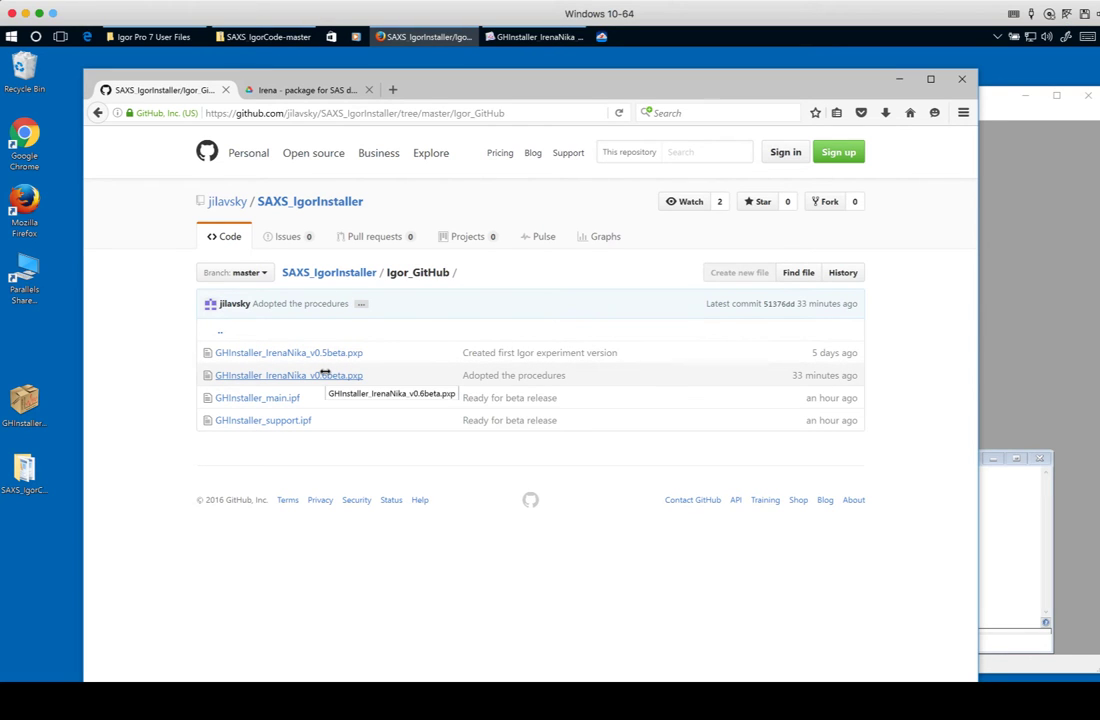
pyautogui.click(98, 113)
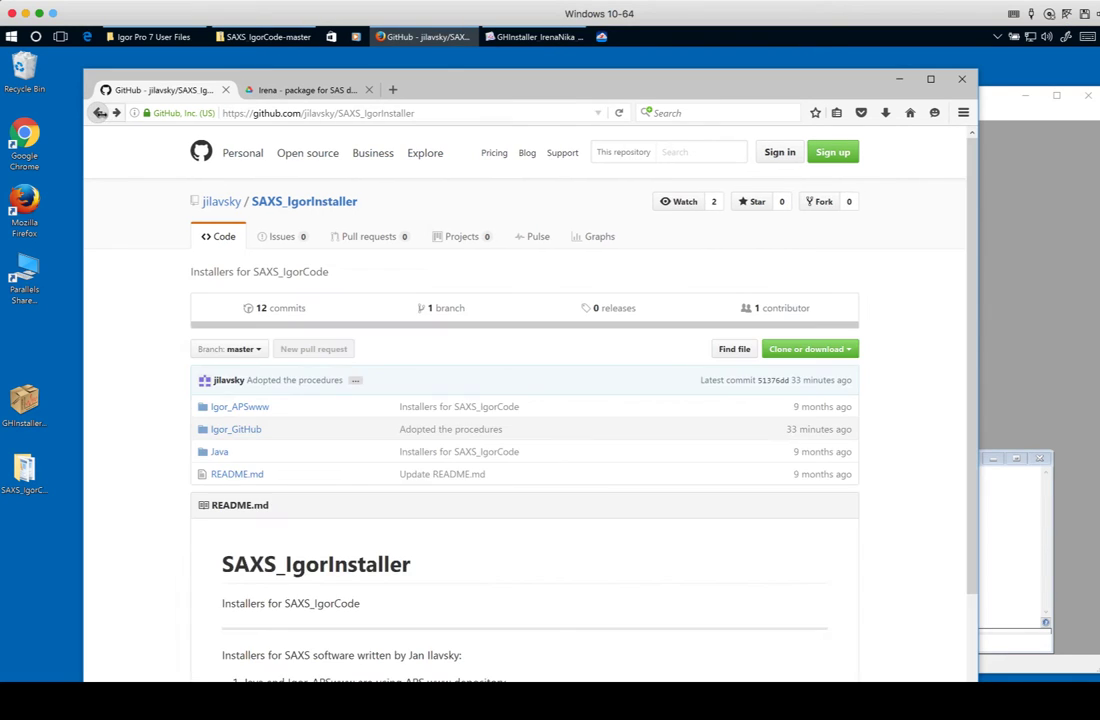
# - Return to SAXS_IgorCode, view its 38 releases headed by November2016-2, then go back to the main page
pyautogui.click(98, 113)
pyautogui.click(98, 113)
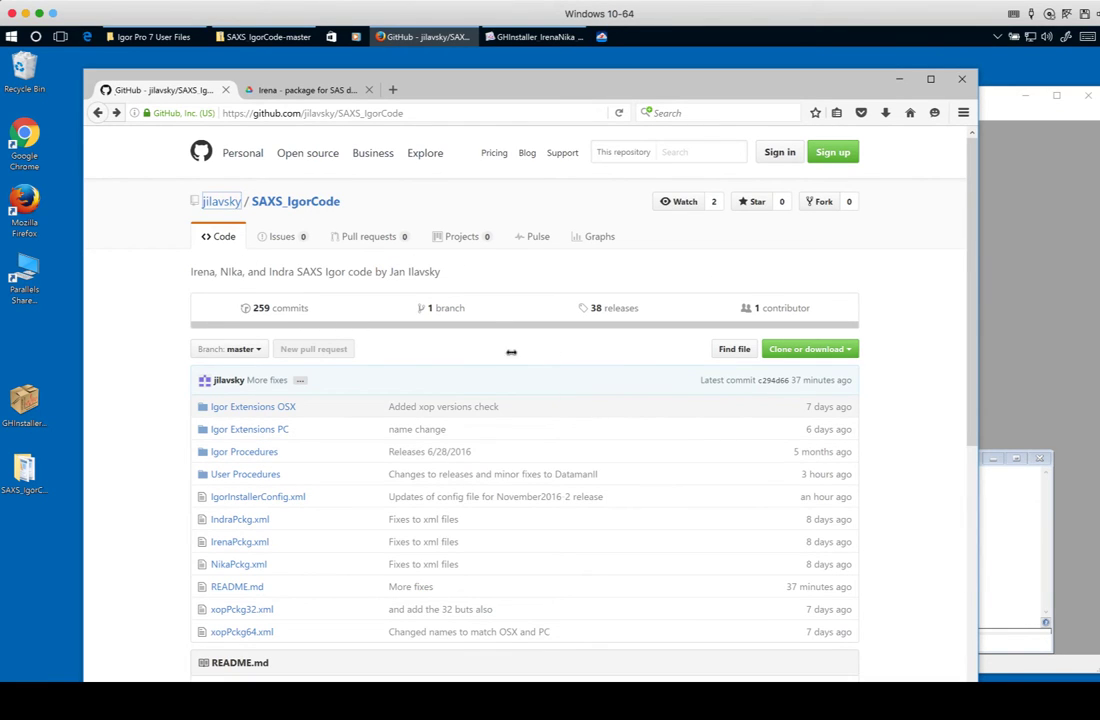
pyautogui.click(610, 308)
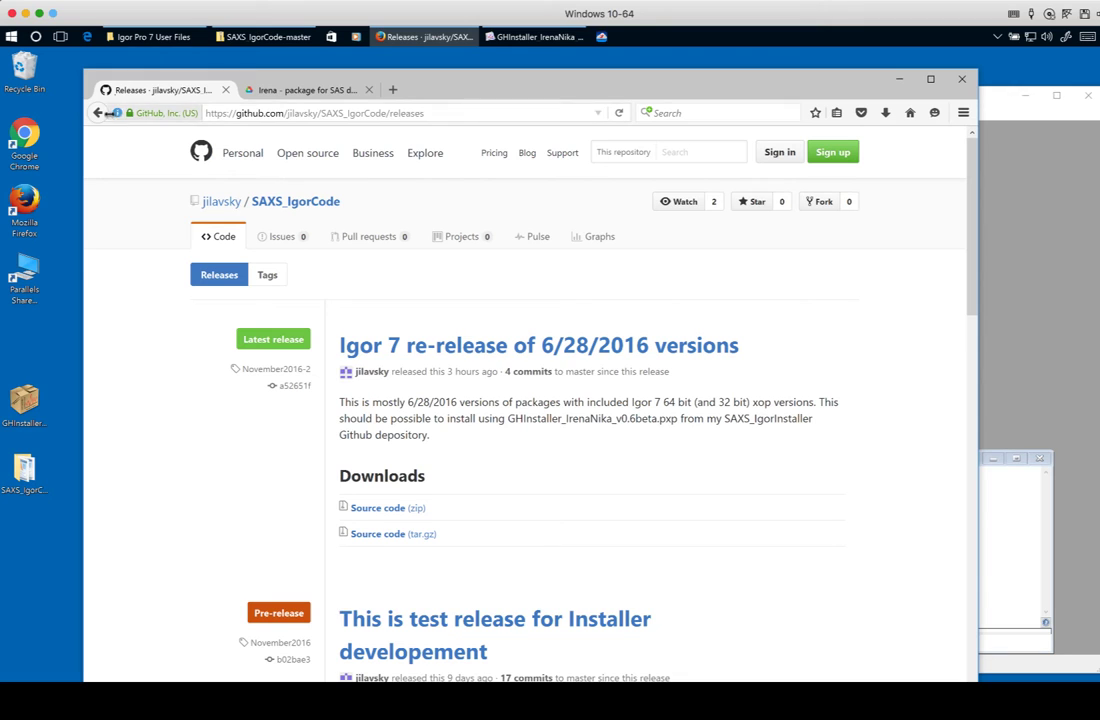
pyautogui.click(99, 112)
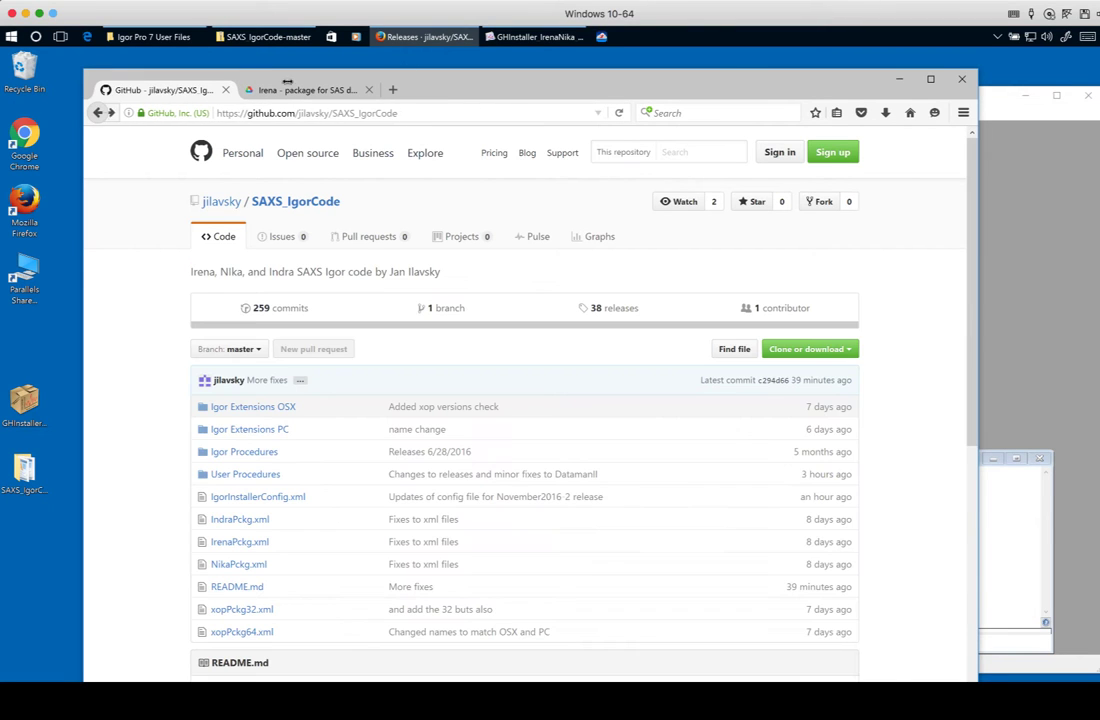
# - Switch to Igor and launch Install Packages > Open GitHub GUI, bringing up the Inst_Help notes
pyautogui.click(899, 79)
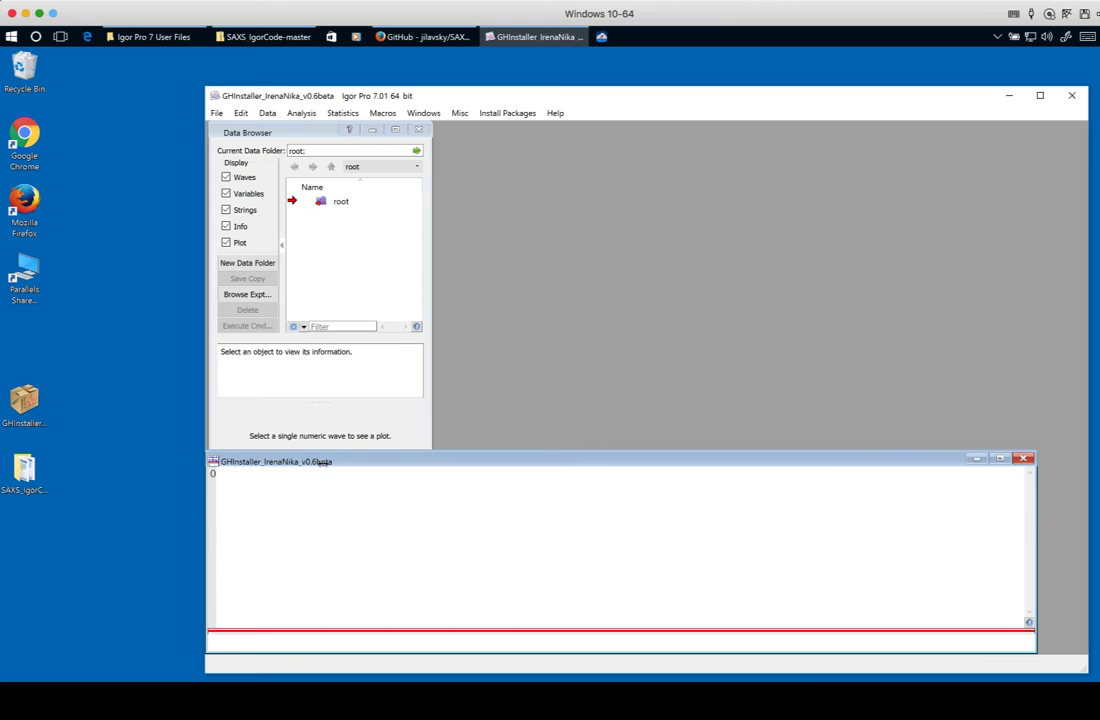
pyautogui.click(318, 133)
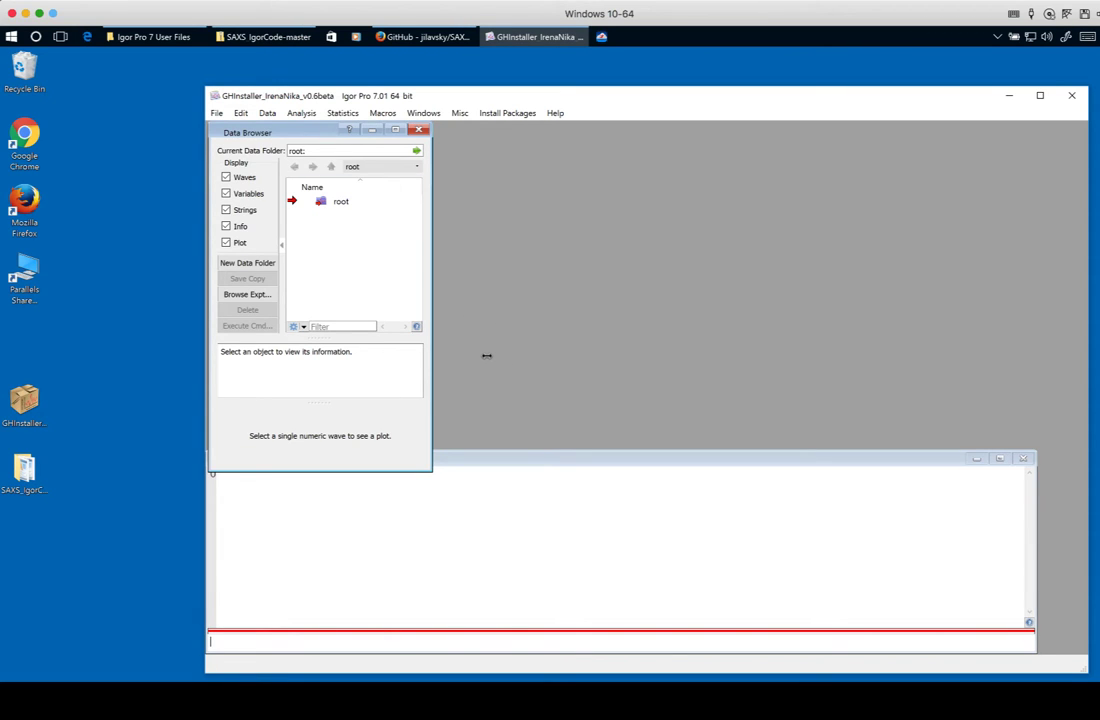
pyautogui.click(503, 113)
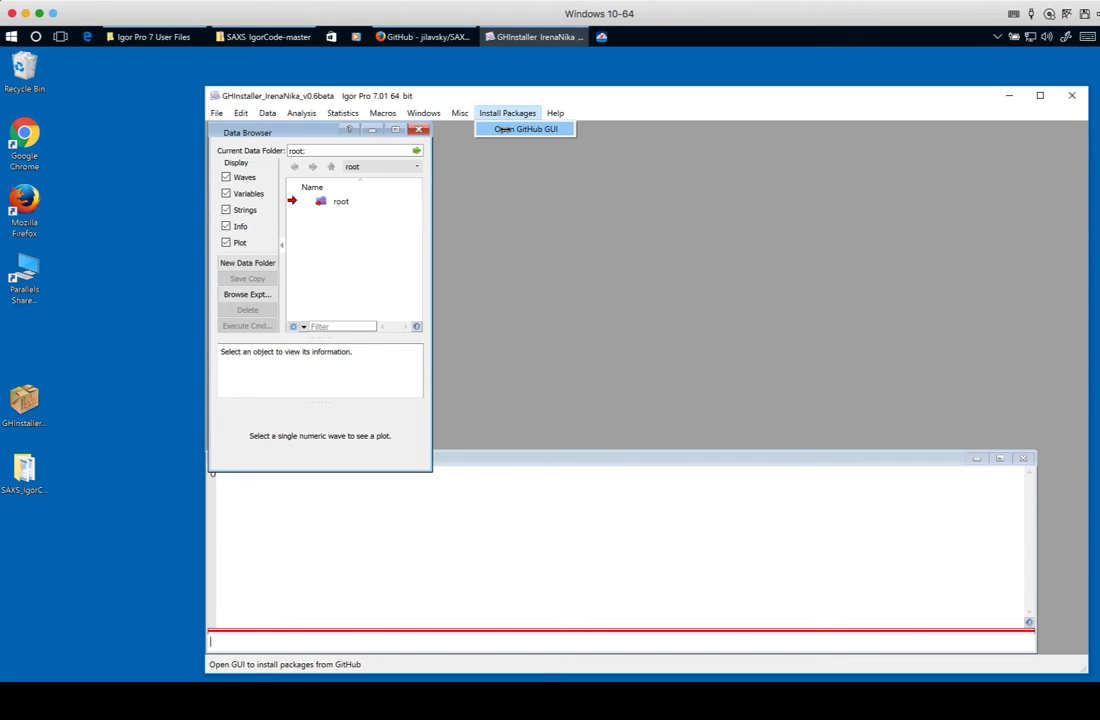
pyautogui.click(505, 129)
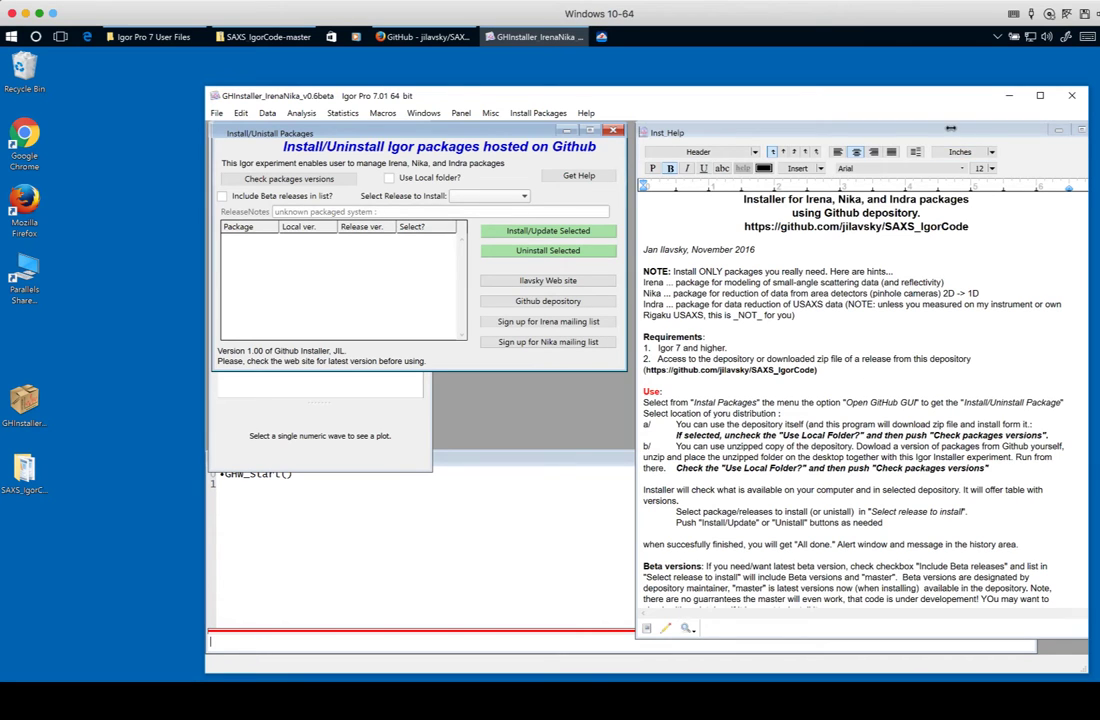
# - Tidy the Inst_Help window, point out the desktop installer file and SAXS_IgorCode folder, then return to Igor
pyautogui.moveTo(830, 127); pyautogui.dragTo(822, 127)
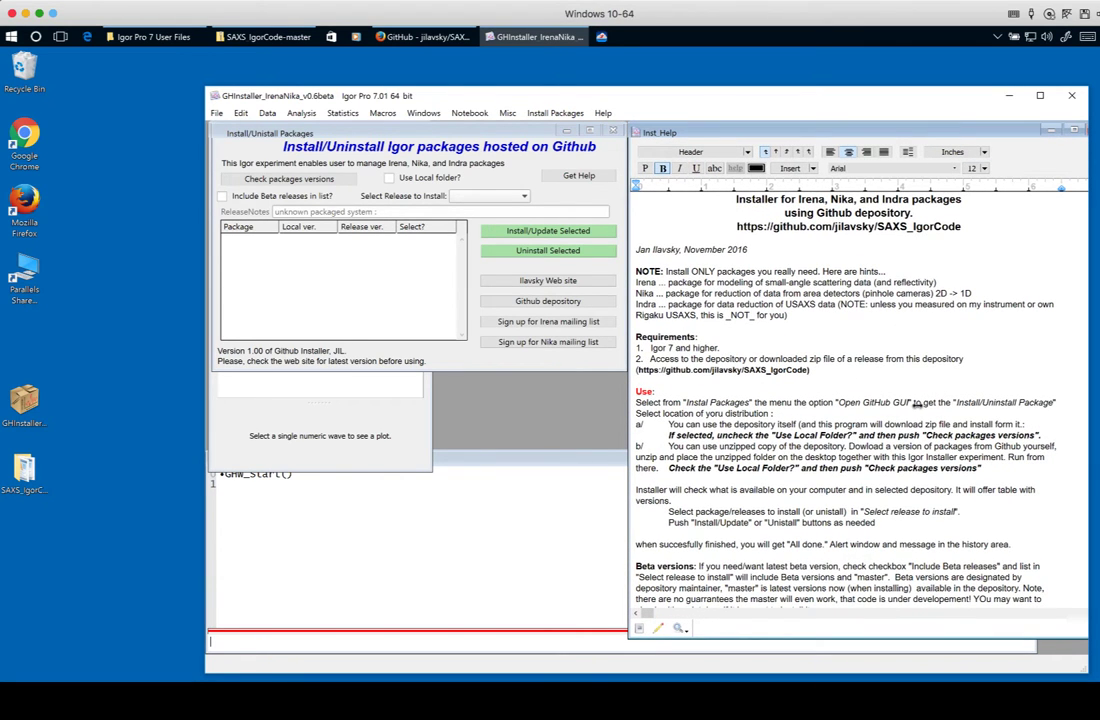
pyautogui.click(487, 133)
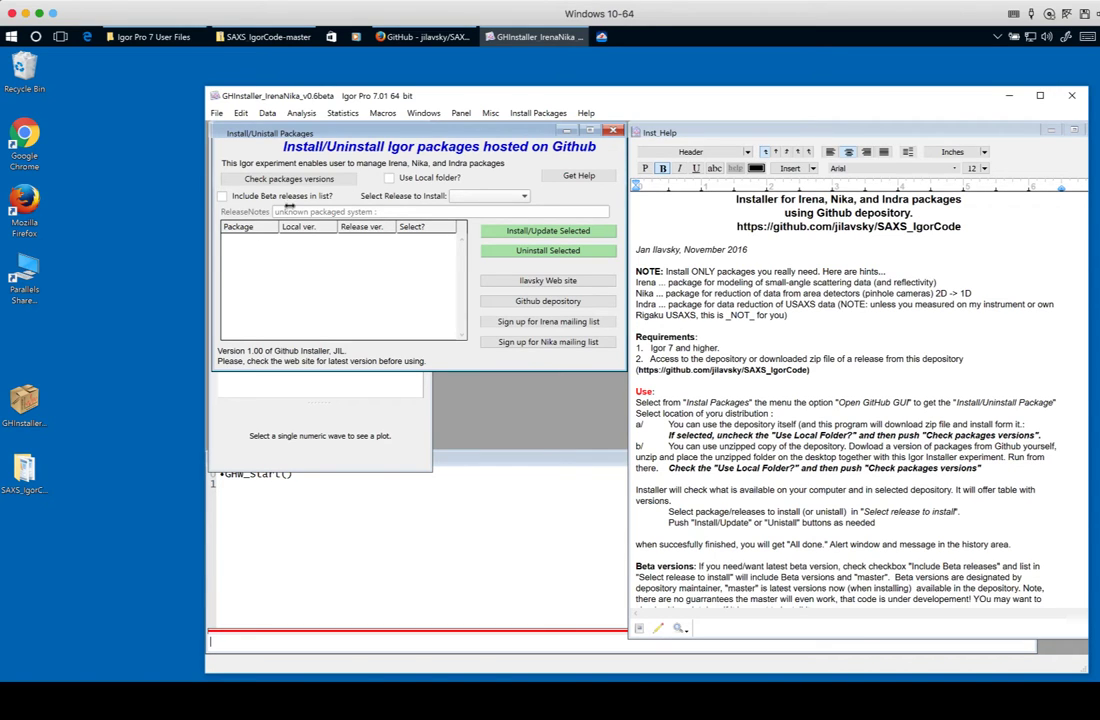
pyautogui.click(33, 399)
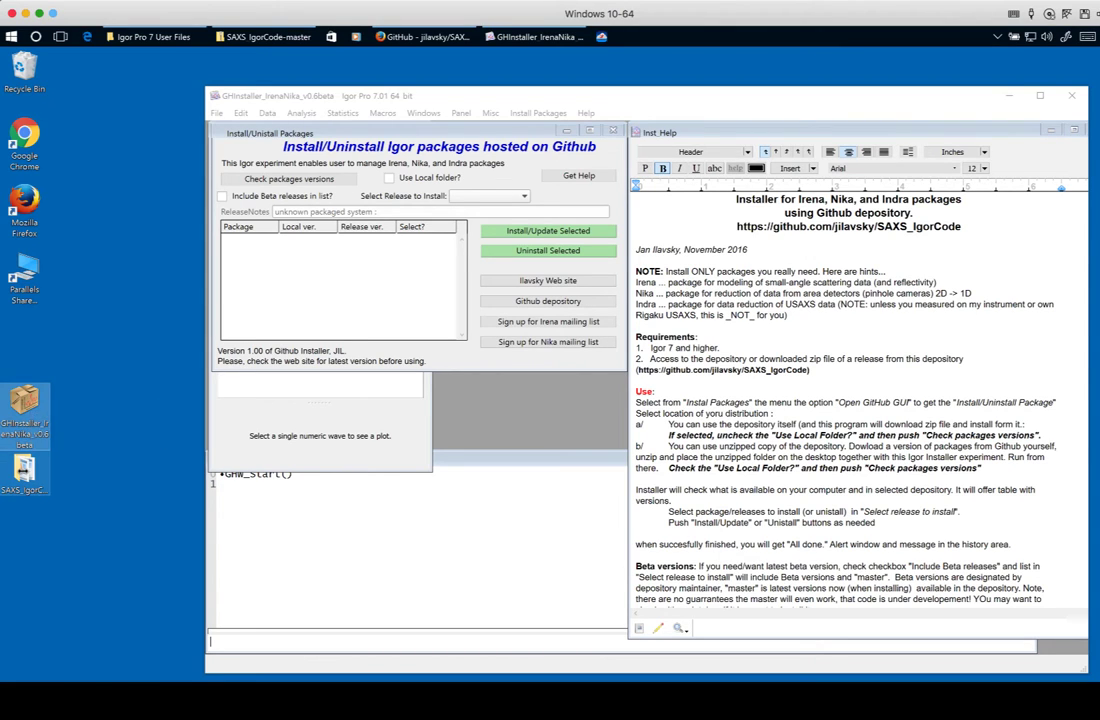
pyautogui.click(25, 495)
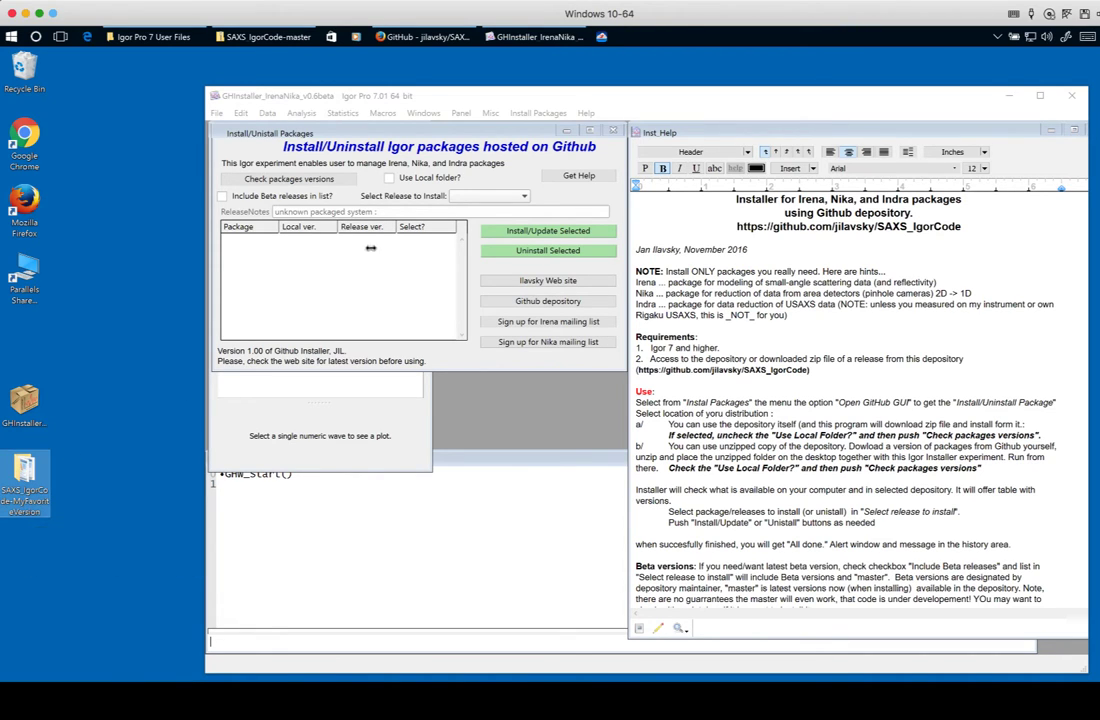
pyautogui.click(343, 115)
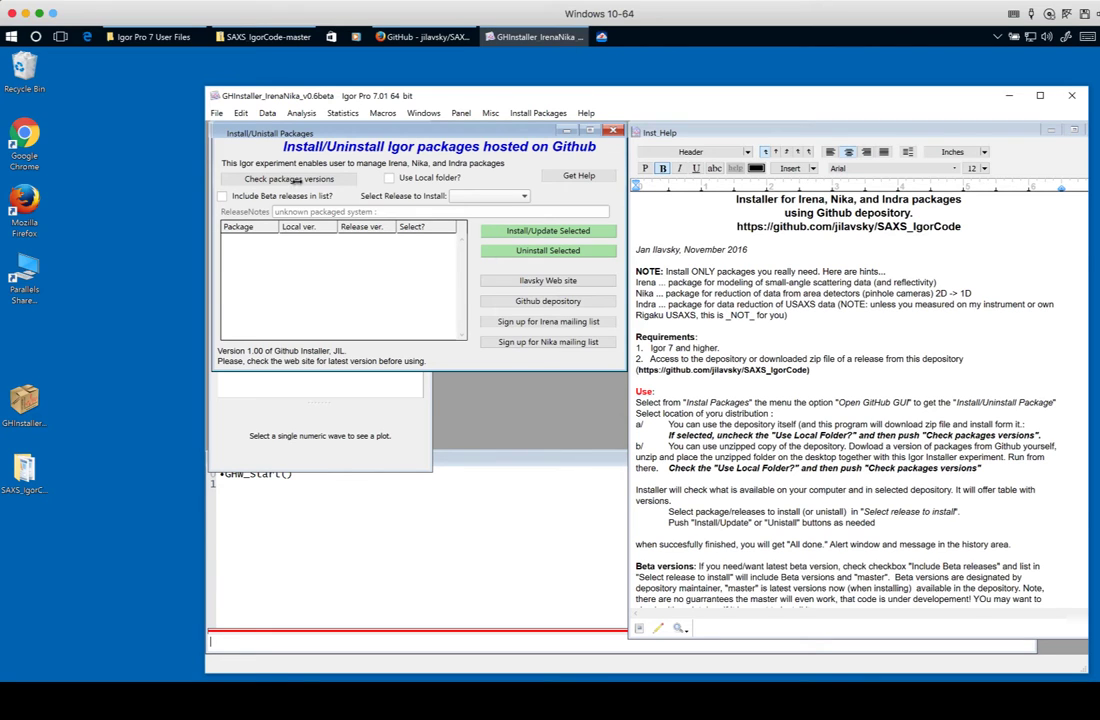
pyautogui.click(297, 179)
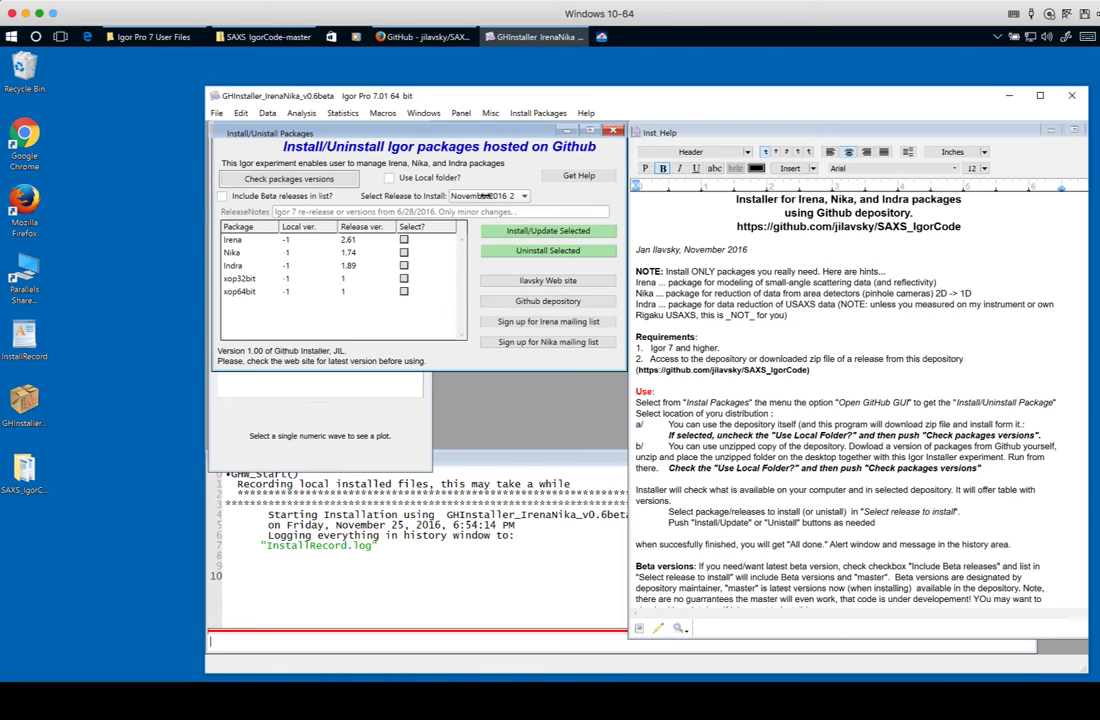
pyautogui.click(482, 196)
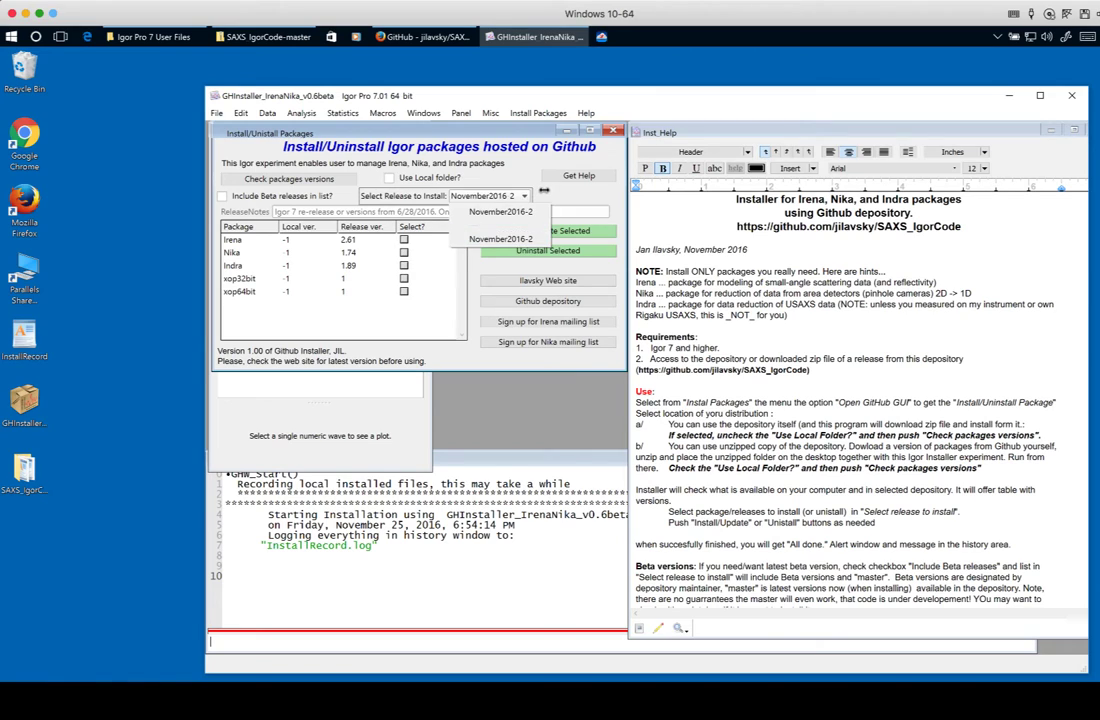
pyautogui.click(530, 187)
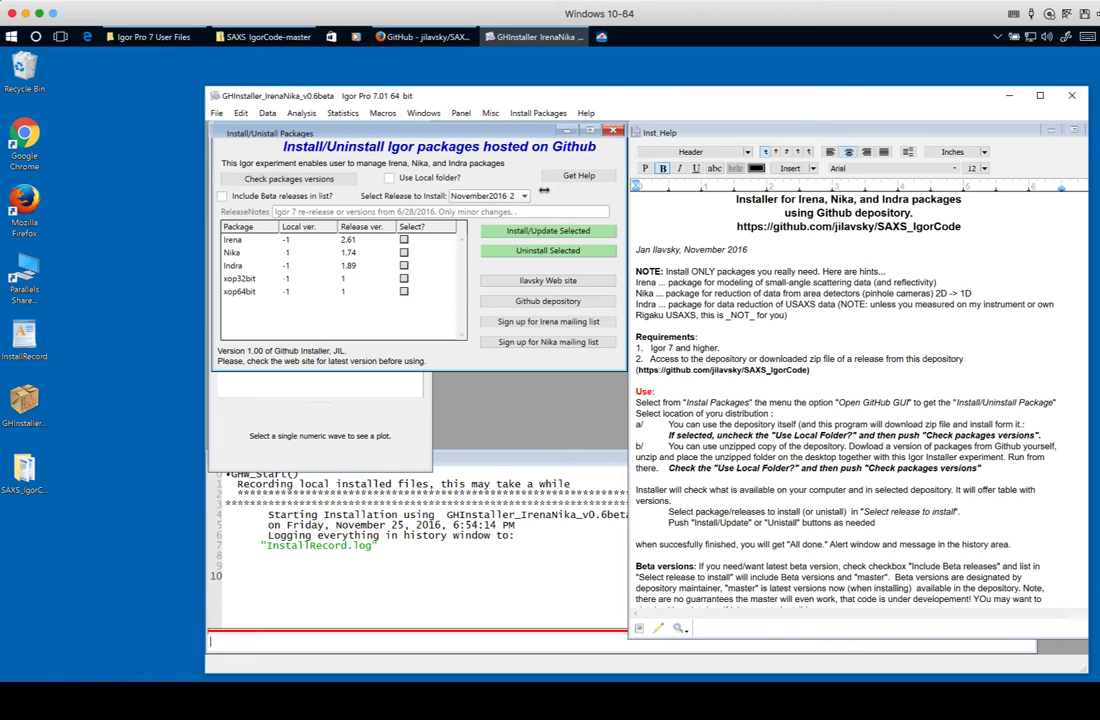
# - Include beta releases so master joins the release list, keeping November2016 2 selected
pyautogui.click(225, 198)
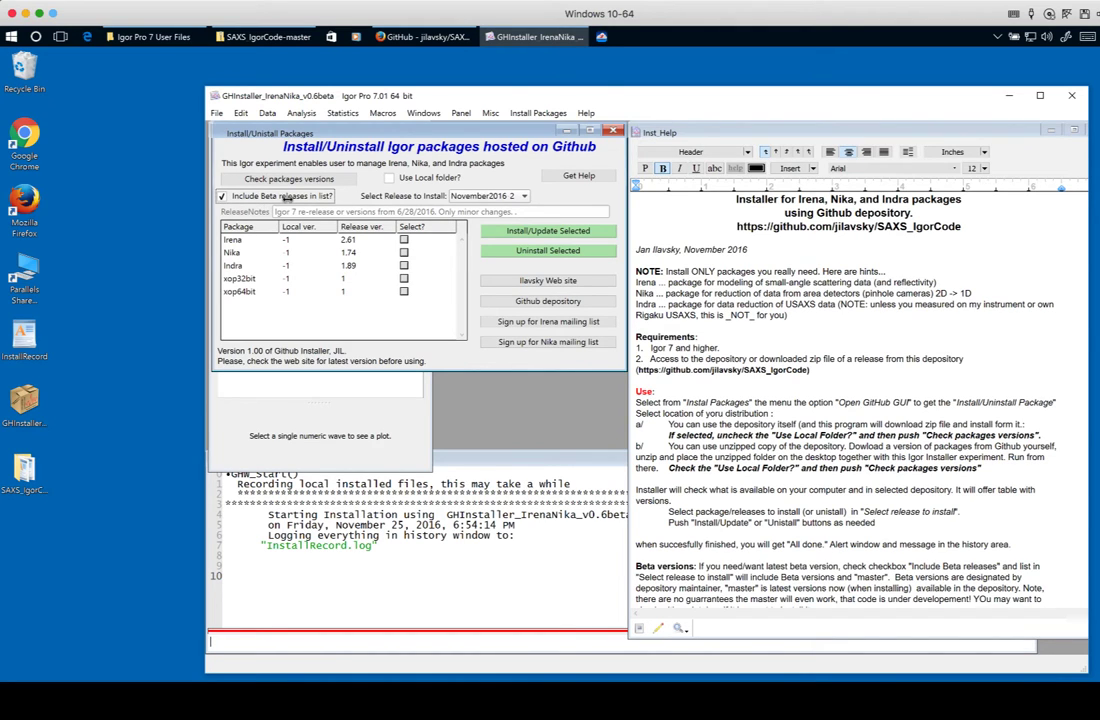
pyautogui.click(488, 196)
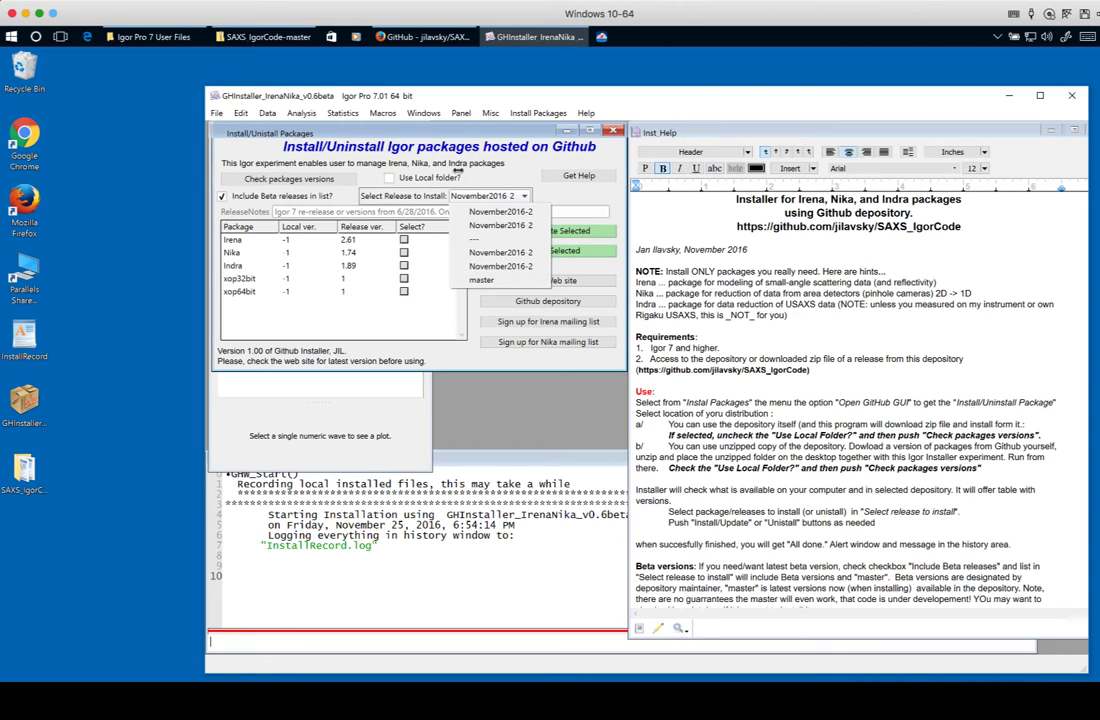
pyautogui.click(484, 155)
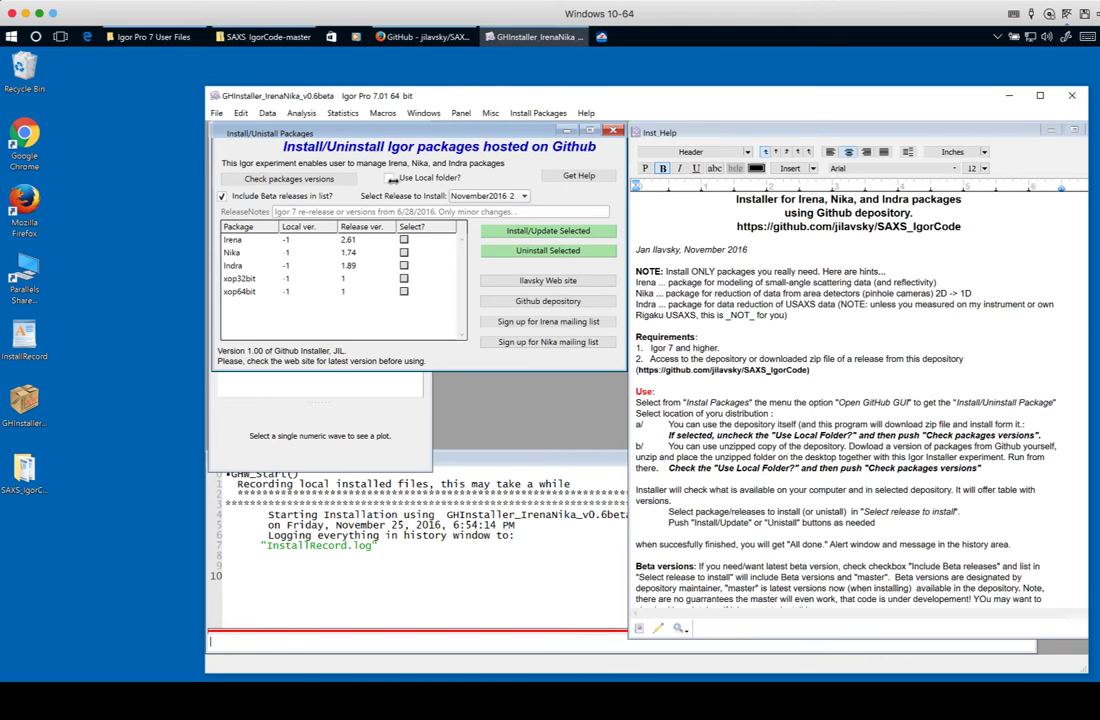
# - Use the local SAXS_IgorCode-MyFavoriteVersion folder as the package source
pyautogui.click(390, 178)
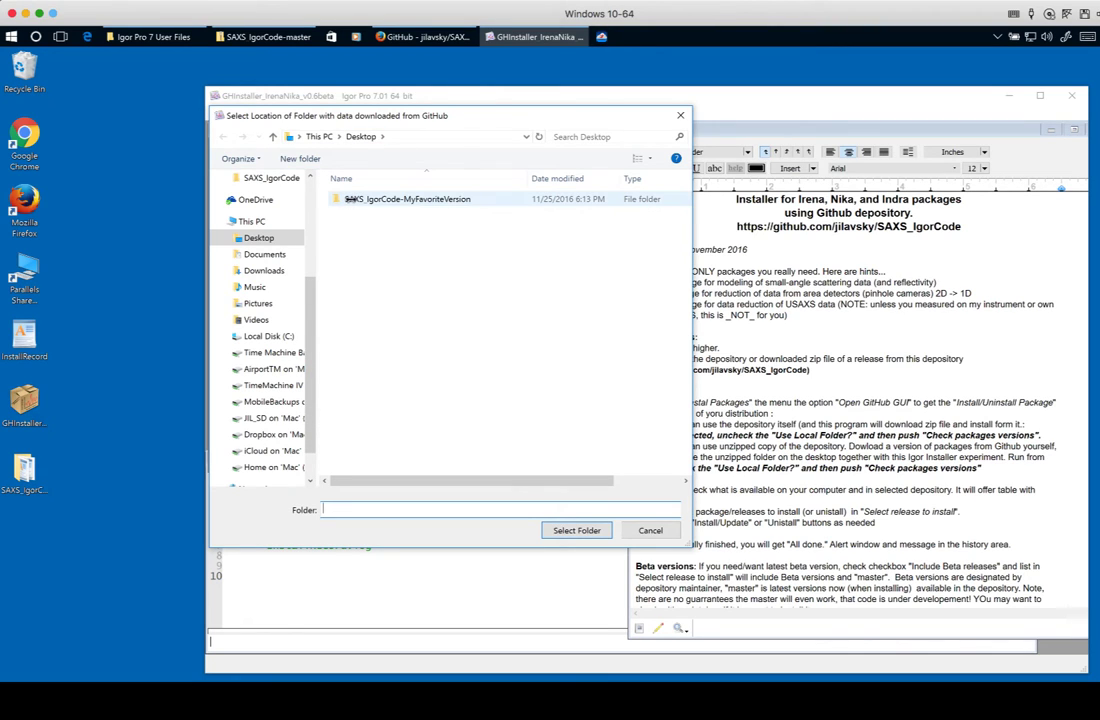
pyautogui.click(350, 199)
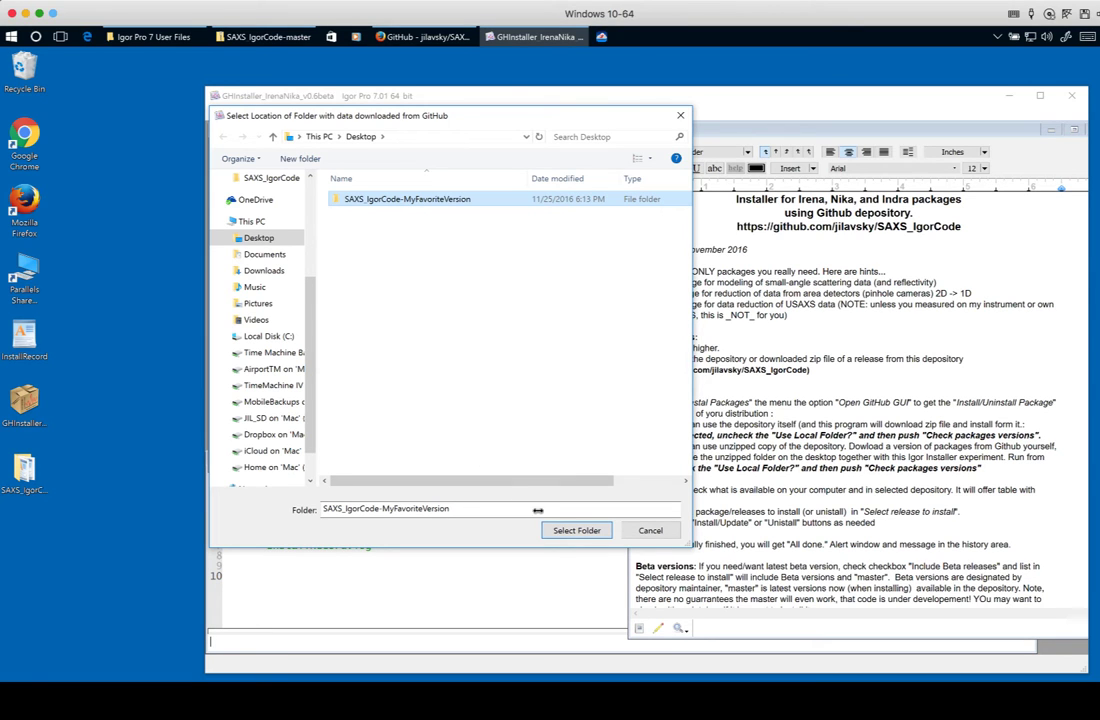
pyautogui.click(573, 529)
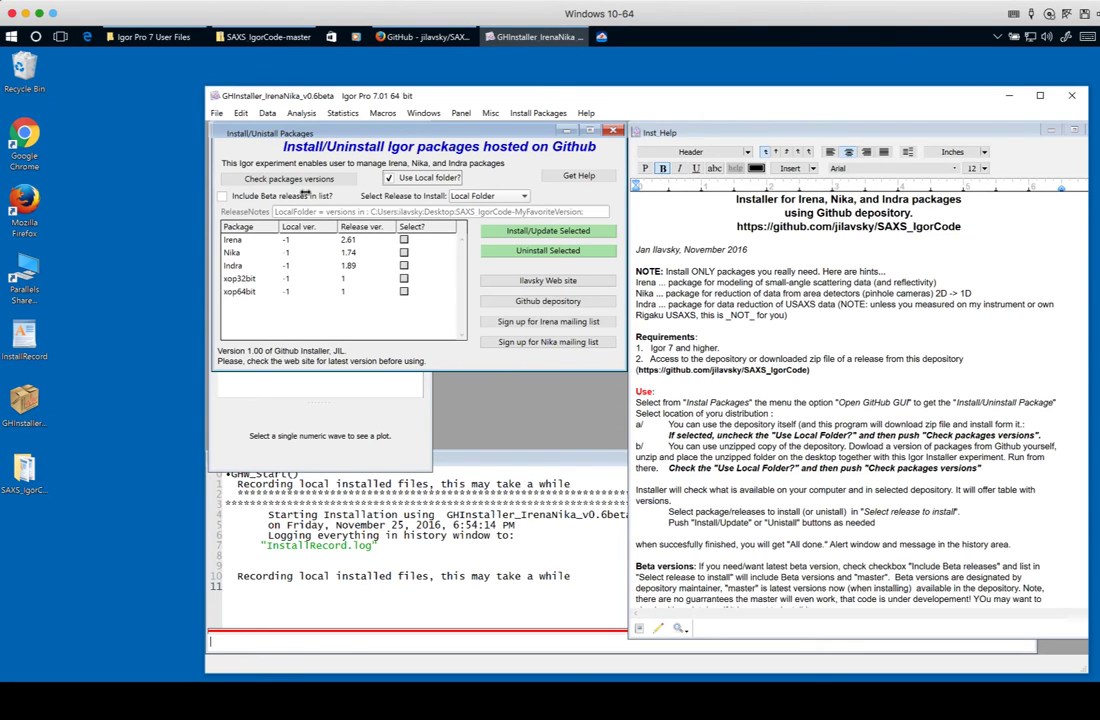
# - Switch back to the November2016 2 GitHub release, refresh versions, and mark Irena, Nika, Indra, xop32bit, xop64bit
pyautogui.click(389, 177)
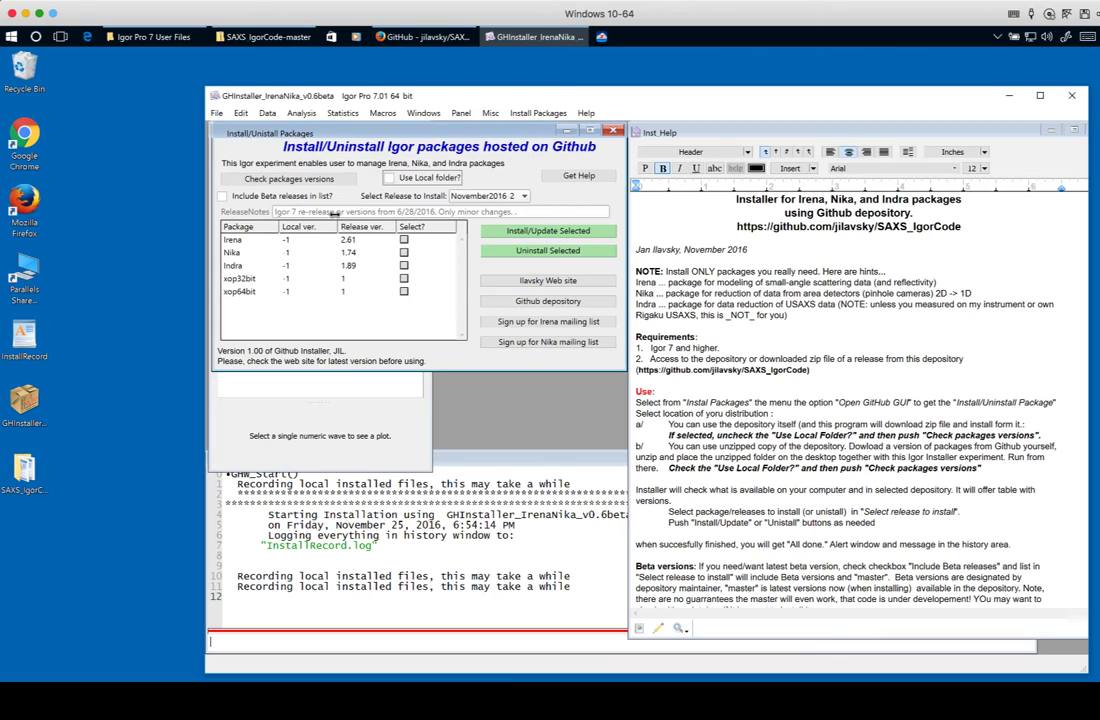
pyautogui.click(293, 179)
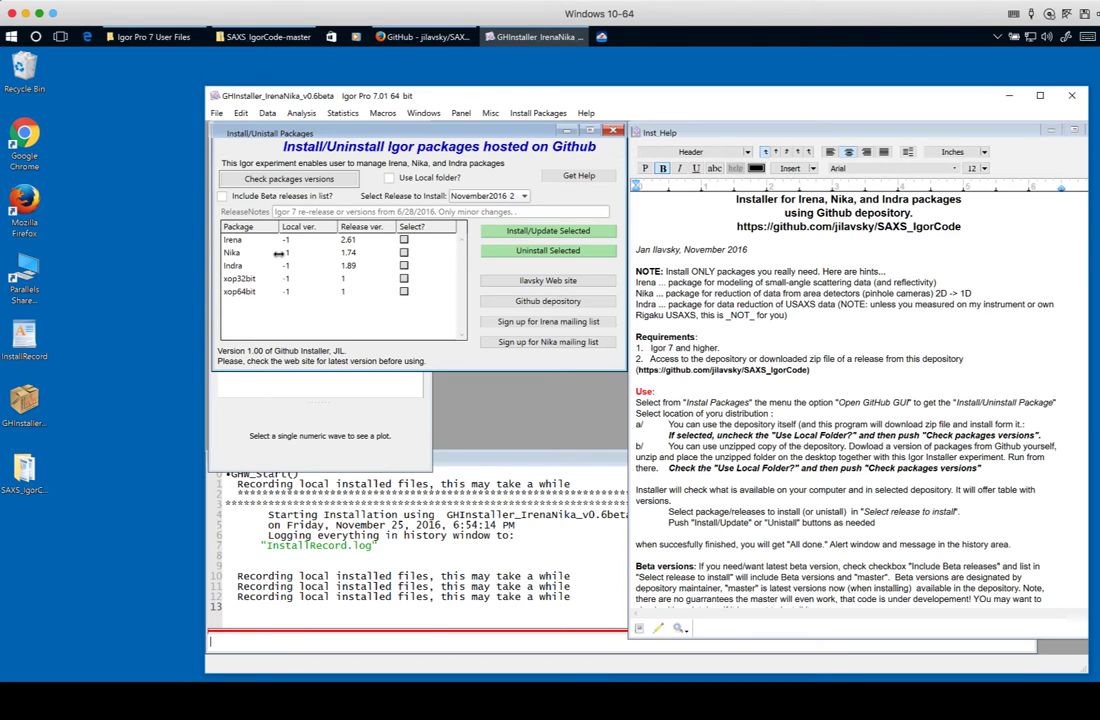
pyautogui.click(403, 240)
pyautogui.click(404, 252)
pyautogui.click(404, 265)
pyautogui.click(404, 278)
pyautogui.click(404, 291)
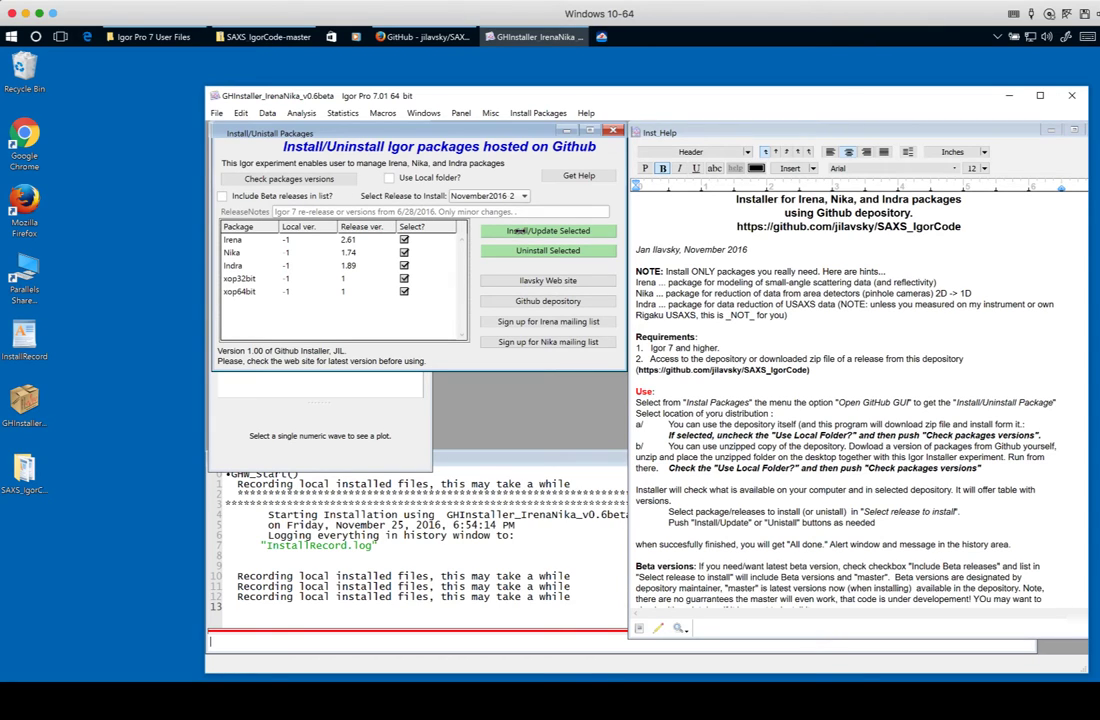
# - Install the five selected packages from November2016 2, noting the downloaded release zip on the desktop
pyautogui.click(519, 230)
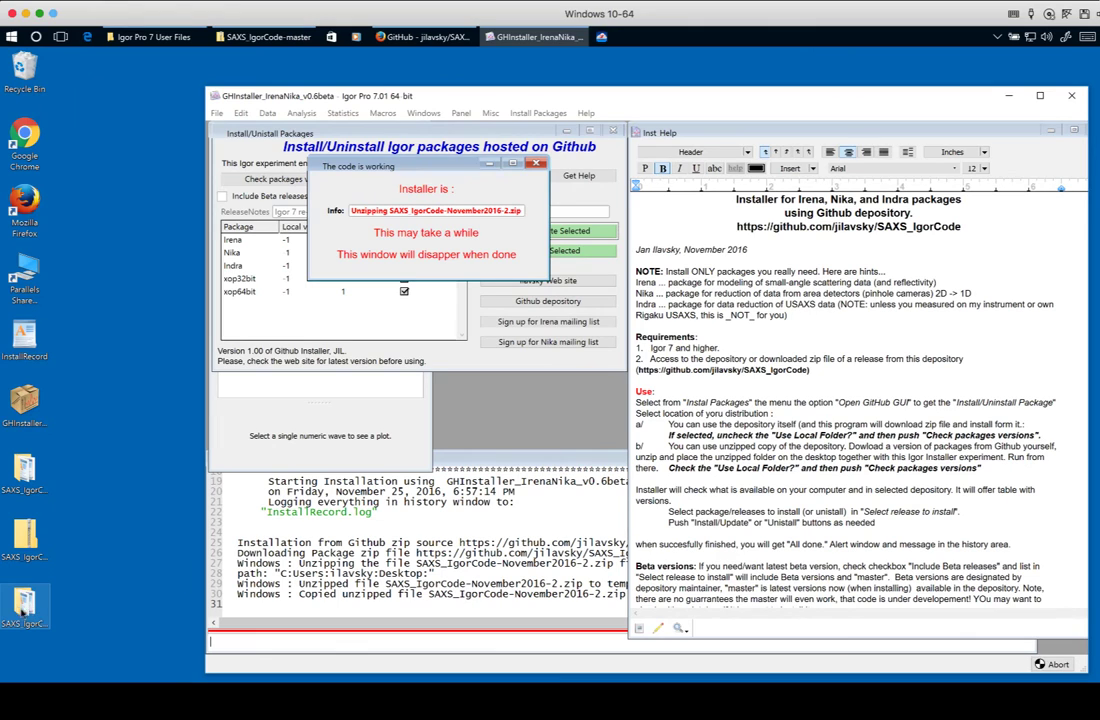
pyautogui.click(22, 600)
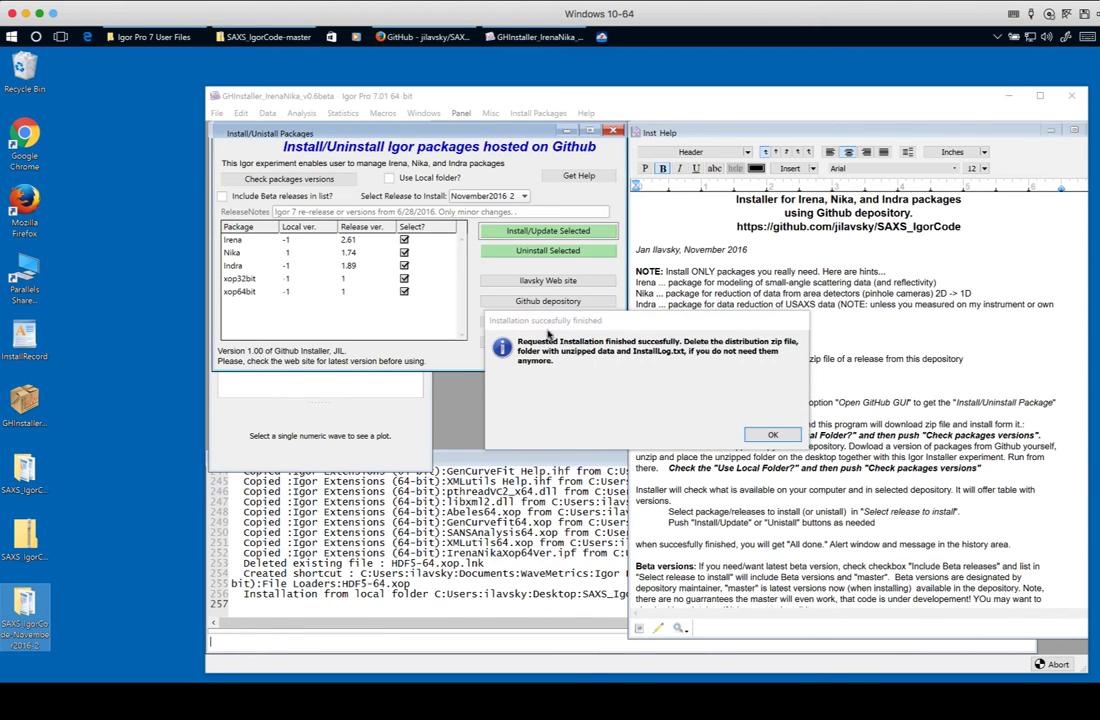
# - Dismiss the completion alert, leaving Irena 2.61, Nika 1.74 and Indra 1.89 listed as installed
pyautogui.moveTo(558, 332); pyautogui.dragTo(387, 305)
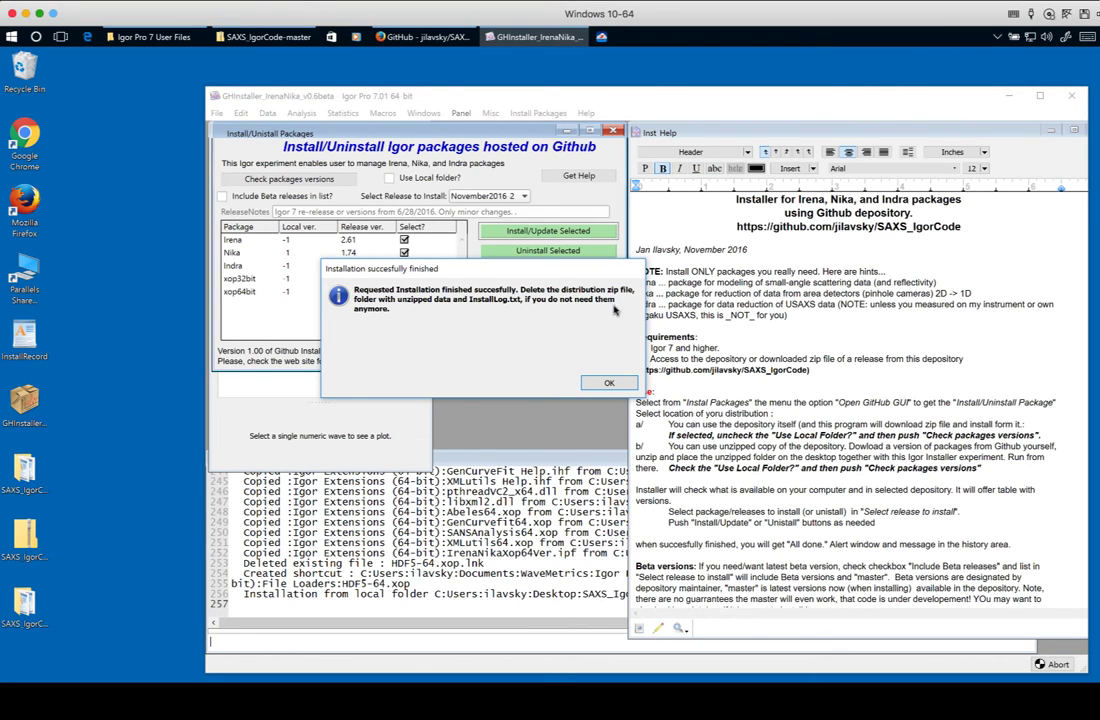
pyautogui.click(609, 384)
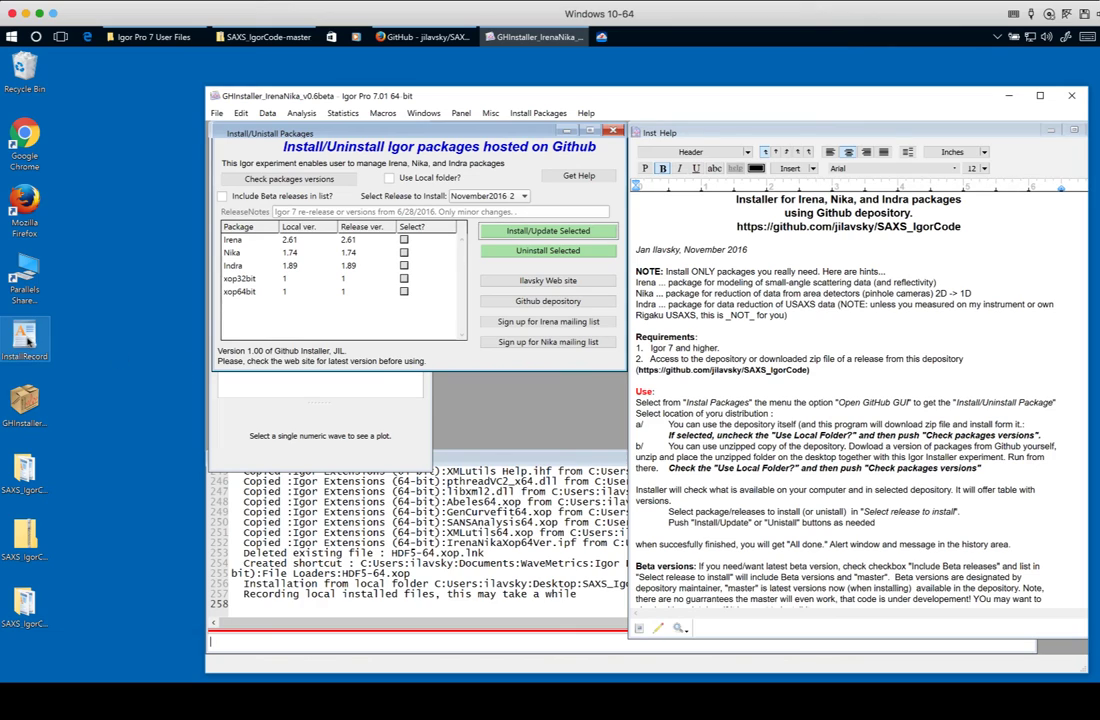
pyautogui.click(38, 532)
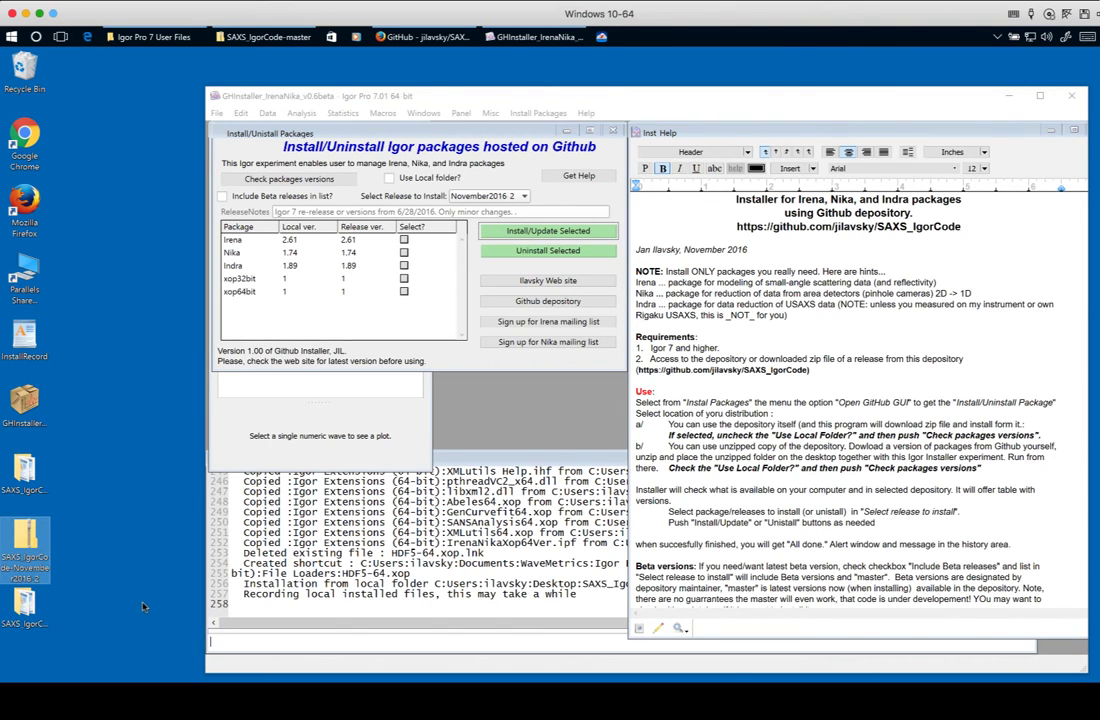
pyautogui.click(27, 605)
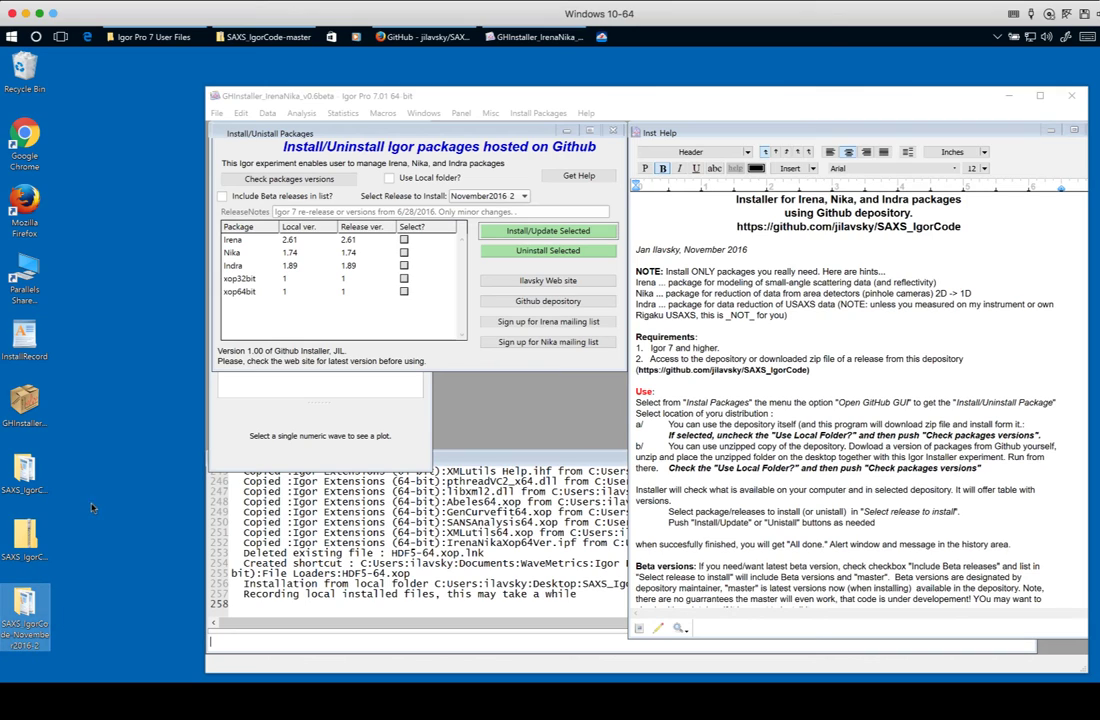
pyautogui.doubleClick(30, 338)
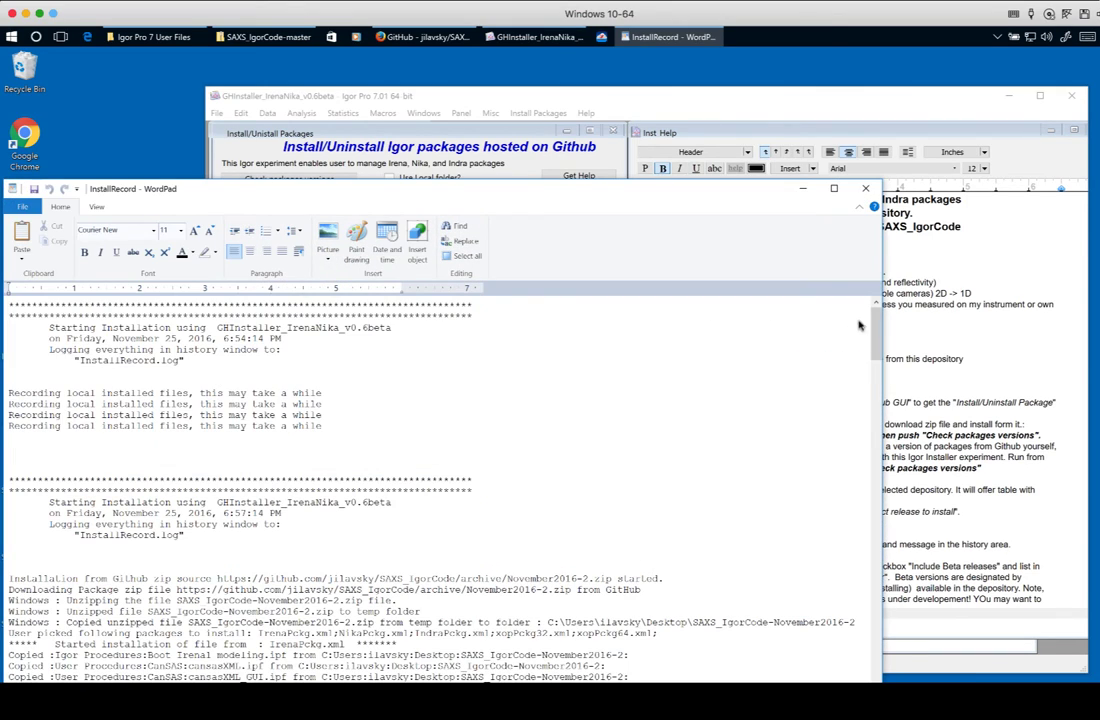
pyautogui.moveTo(874, 314); pyautogui.dragTo(877, 662)
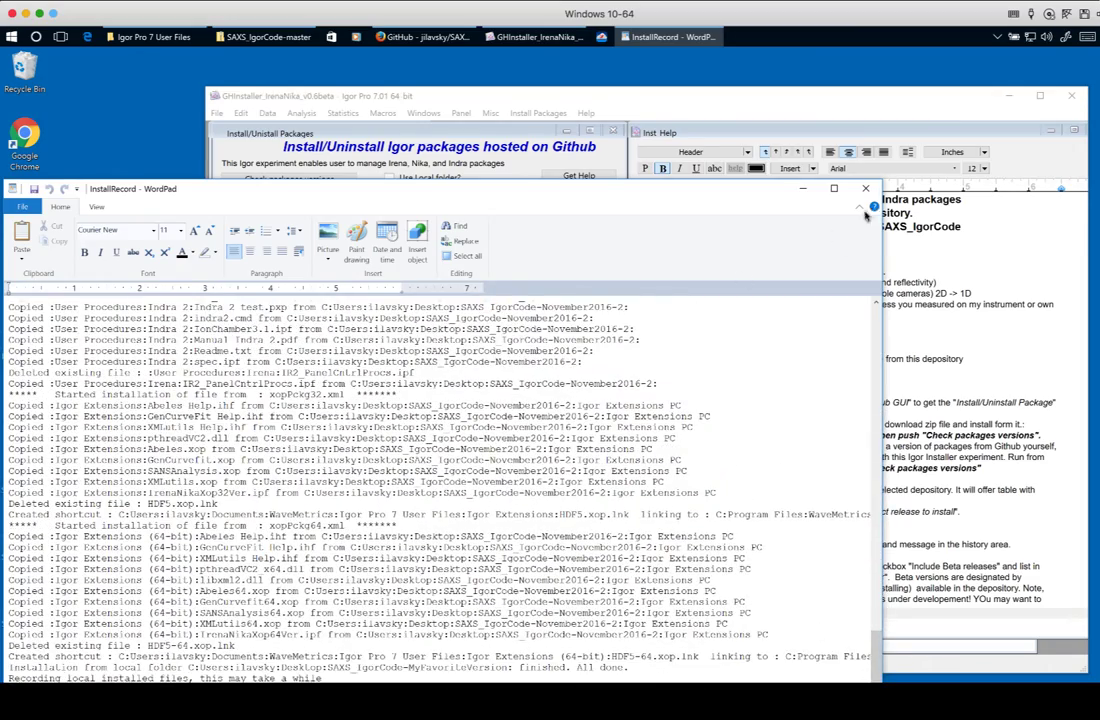
pyautogui.click(866, 189)
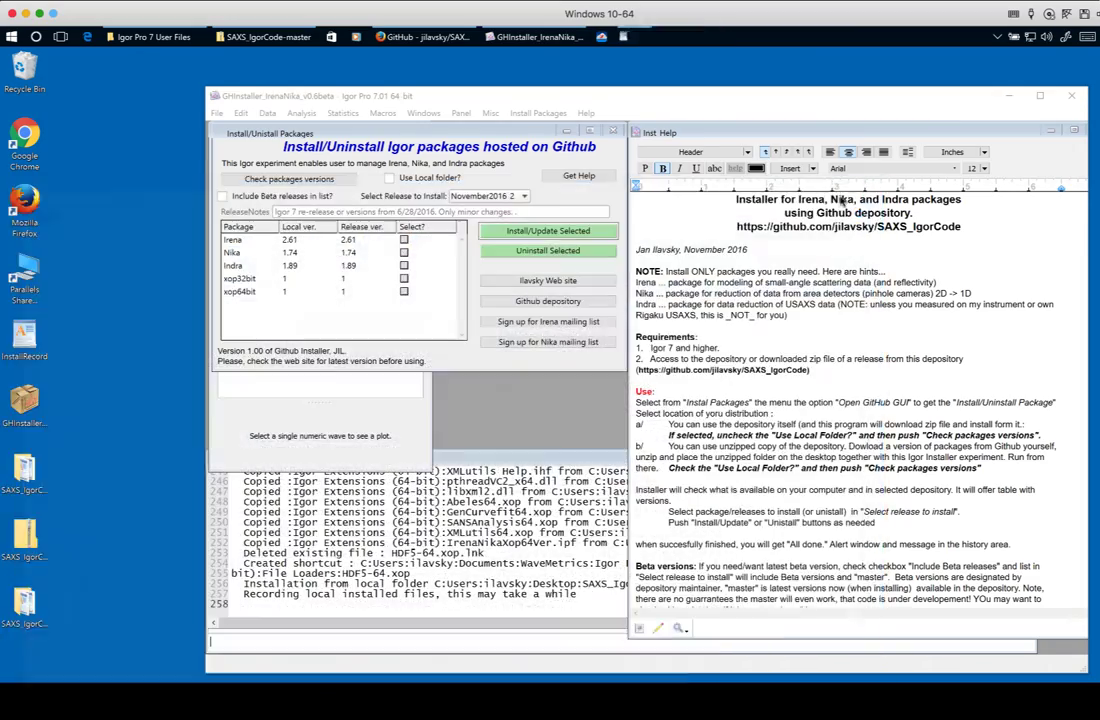
pyautogui.click(481, 136)
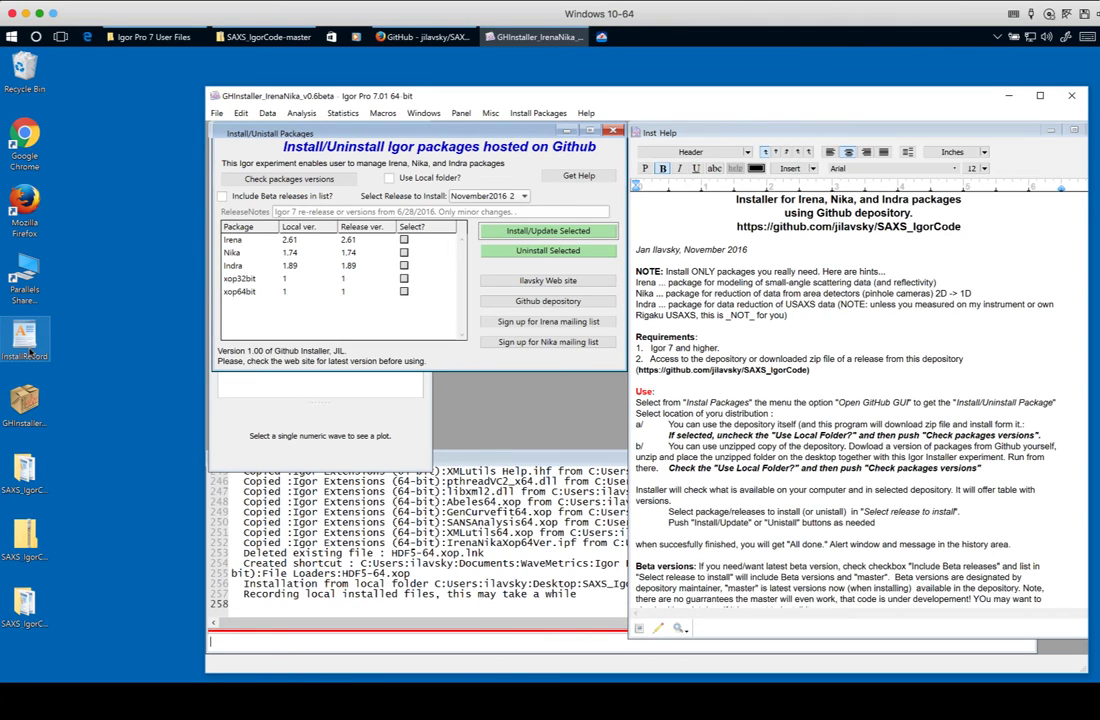
# - Refresh package versions, then select and uninstall Irena, Nika, Indra, xop32bit and xop64bit
pyautogui.moveTo(479, 136); pyautogui.dragTo(477, 138)
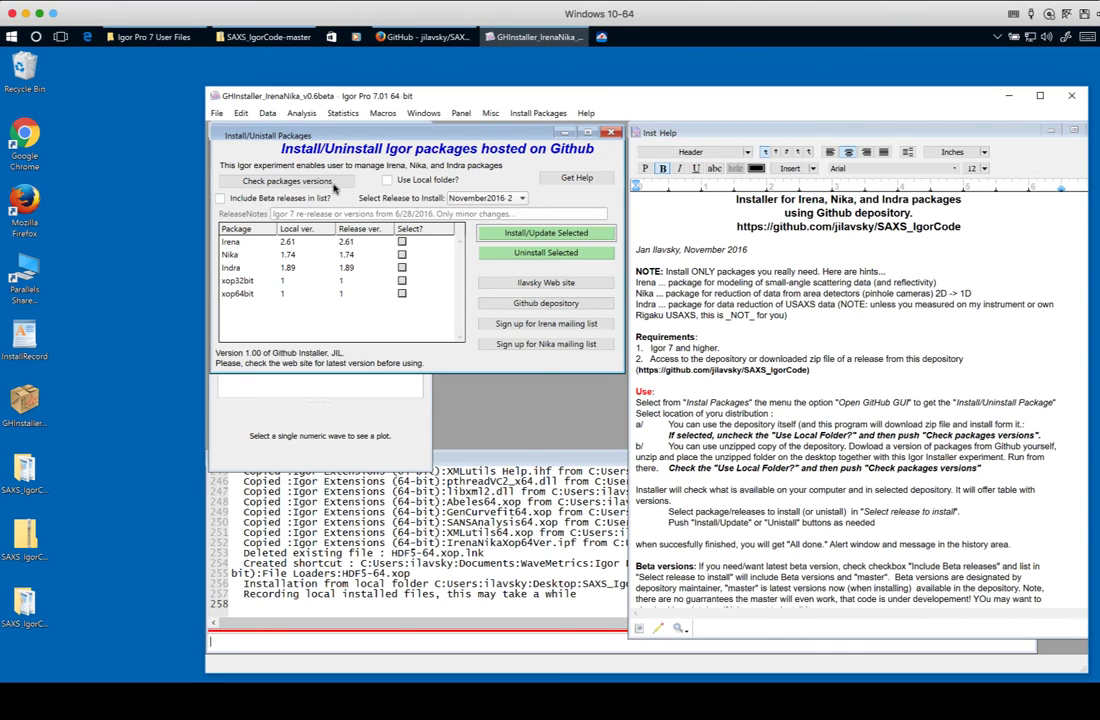
pyautogui.click(335, 182)
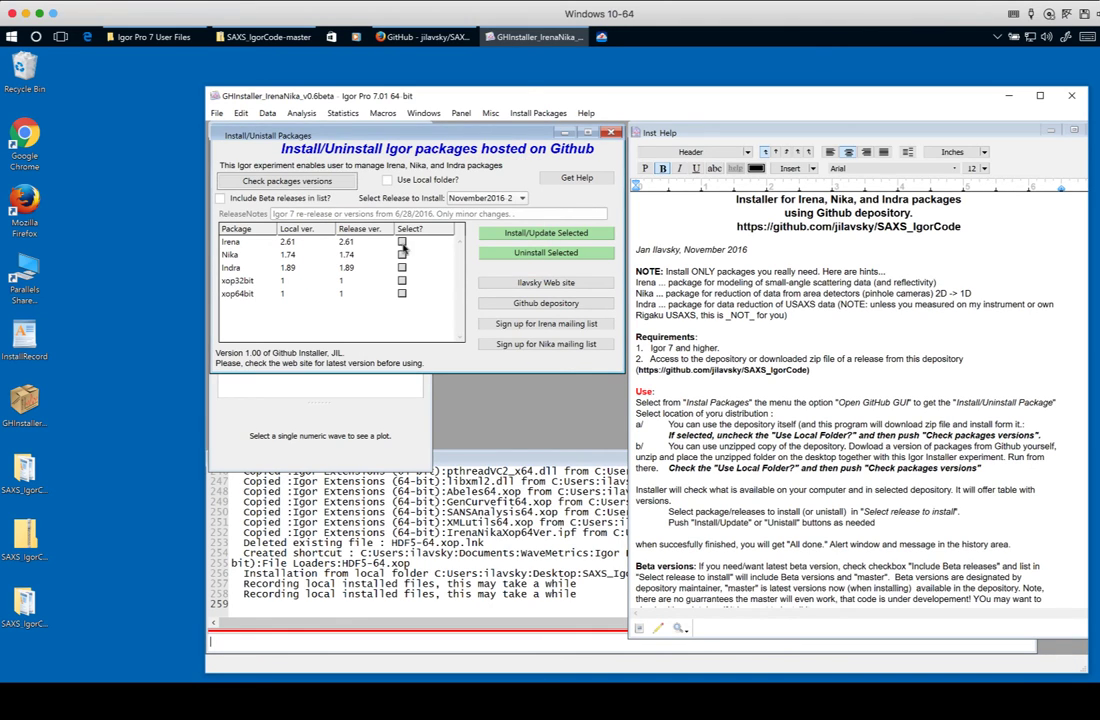
pyautogui.click(402, 242)
pyautogui.click(402, 255)
pyautogui.click(402, 268)
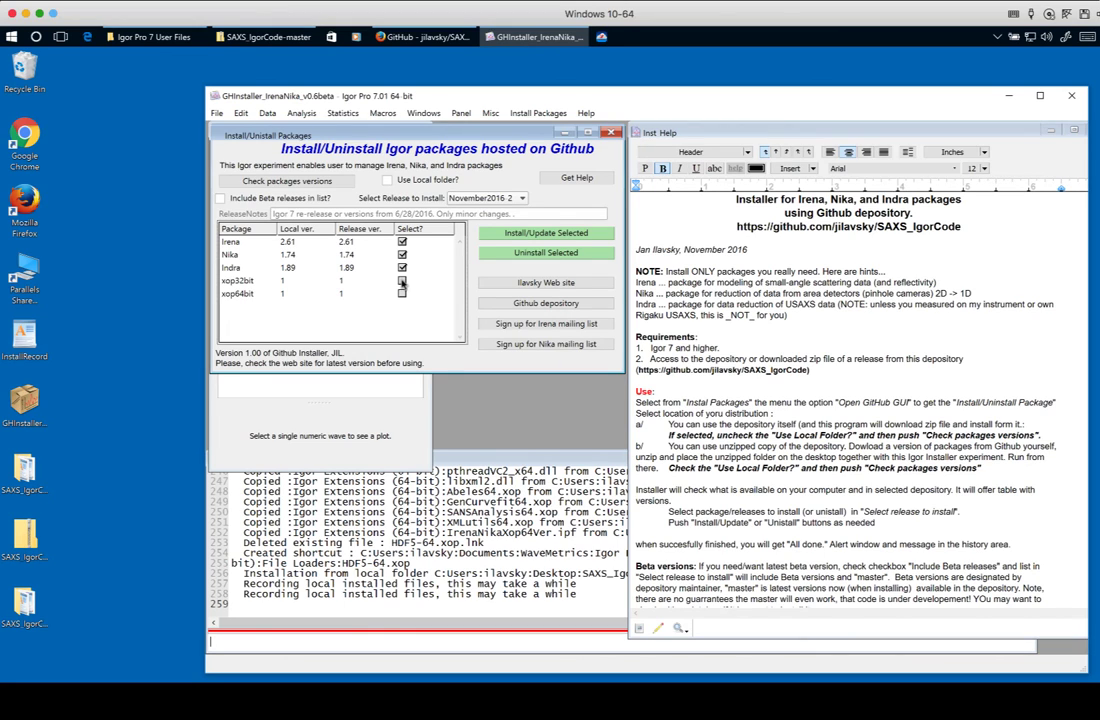
pyautogui.click(402, 281)
pyautogui.click(402, 294)
pyautogui.click(528, 234)
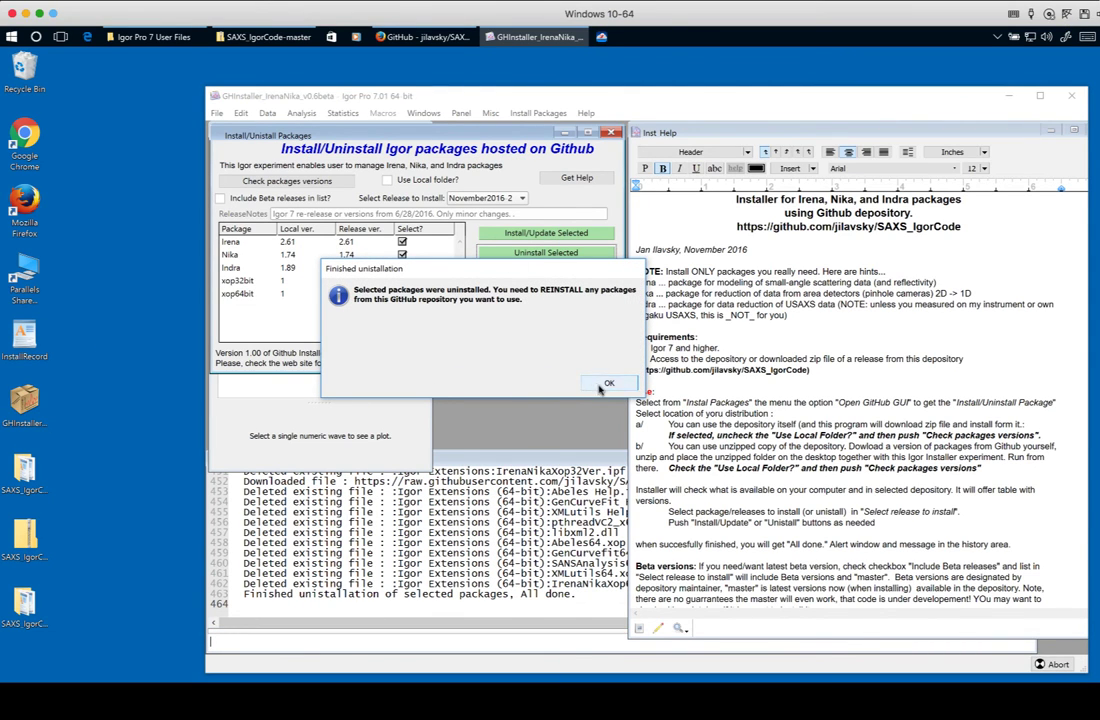
# - Dismiss the uninstall notice and tick Irena, Nika, xop32bit and xop64bit, leaving Indra unticked
pyautogui.click(604, 385)
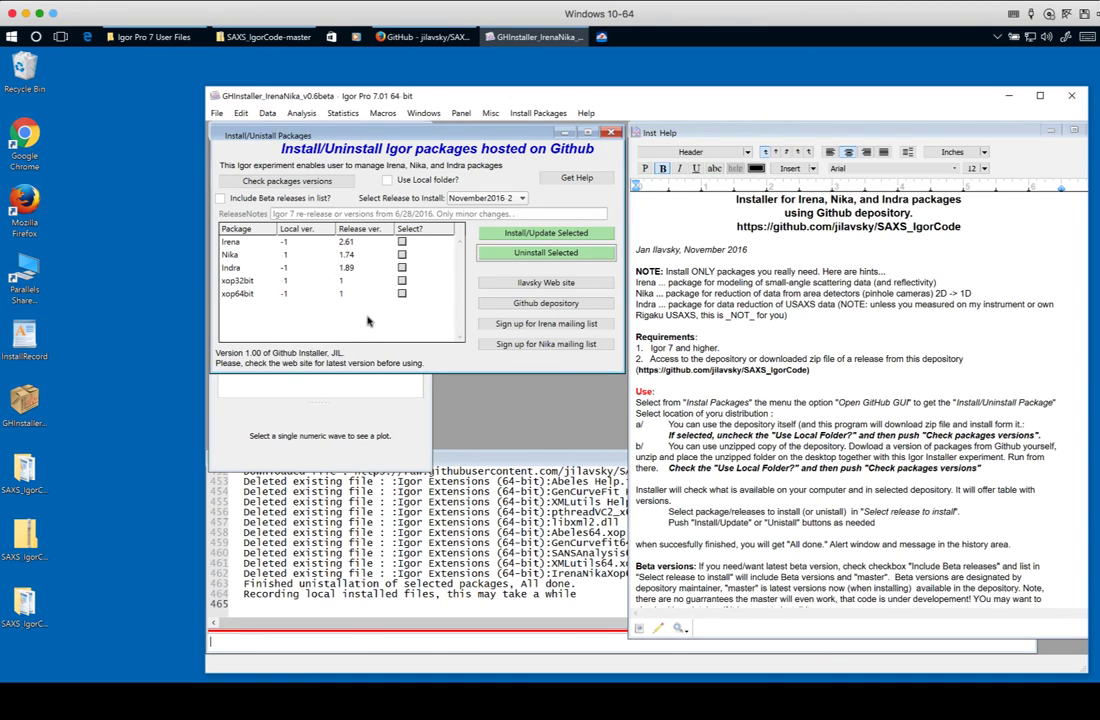
pyautogui.click(402, 241)
pyautogui.click(402, 255)
pyautogui.click(402, 280)
pyautogui.click(402, 293)
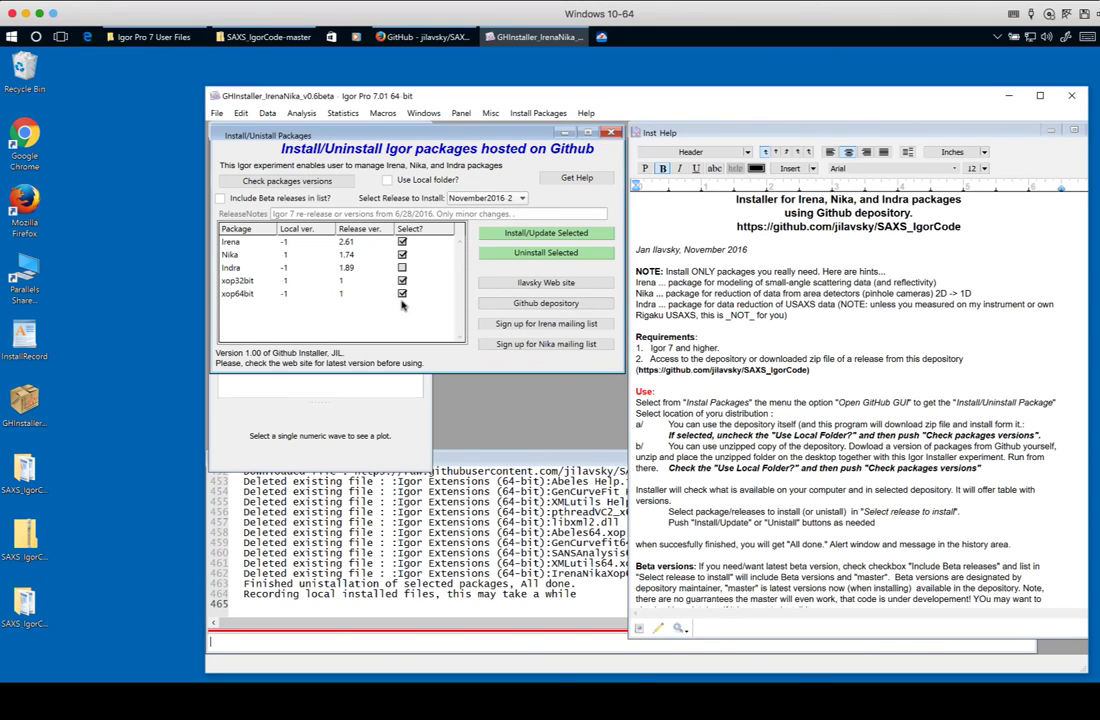
# - Set the package source to the local folder SAXS_IgorCode-November2016-2
pyautogui.click(396, 183)
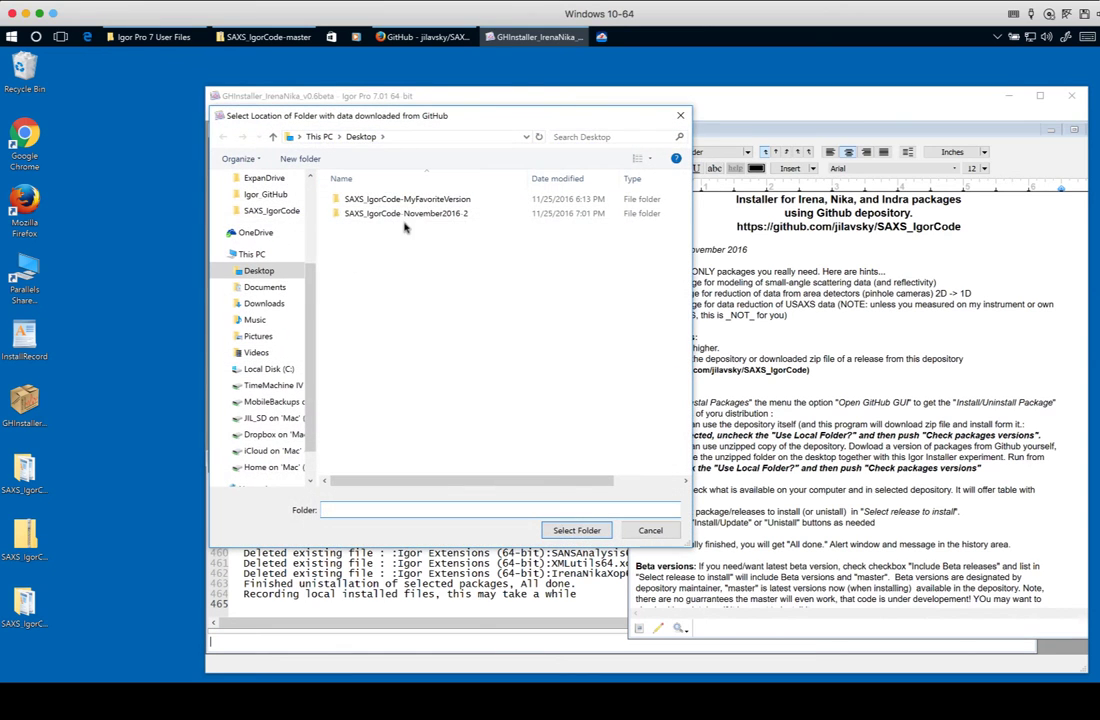
pyautogui.click(408, 212)
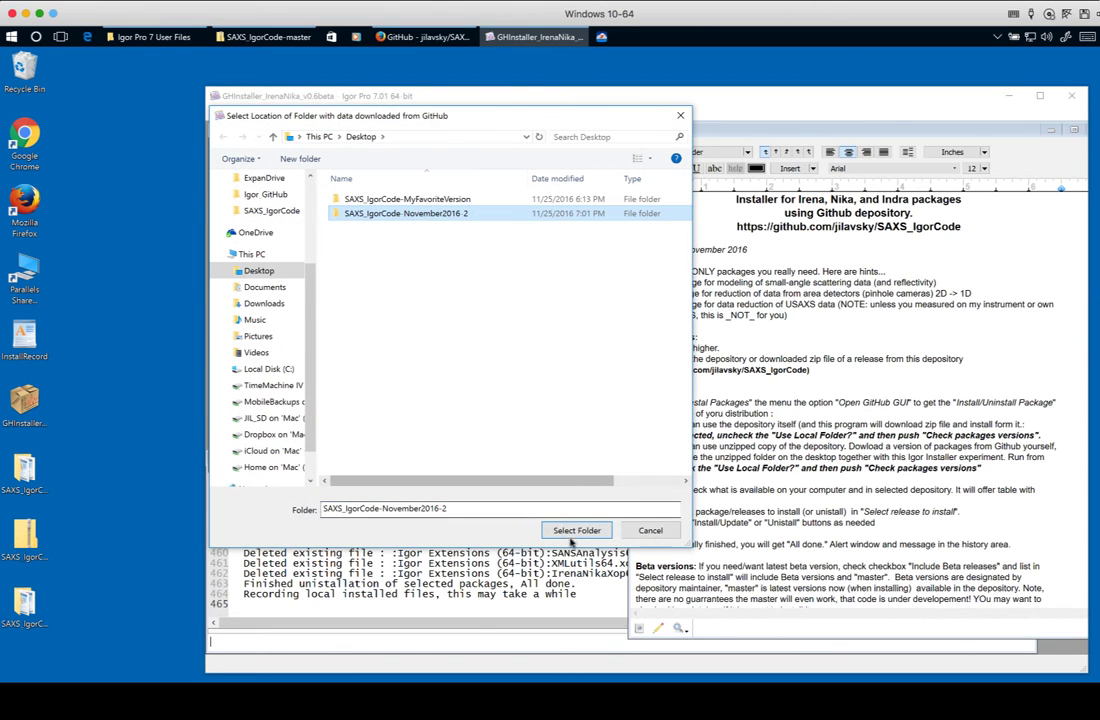
pyautogui.click(578, 529)
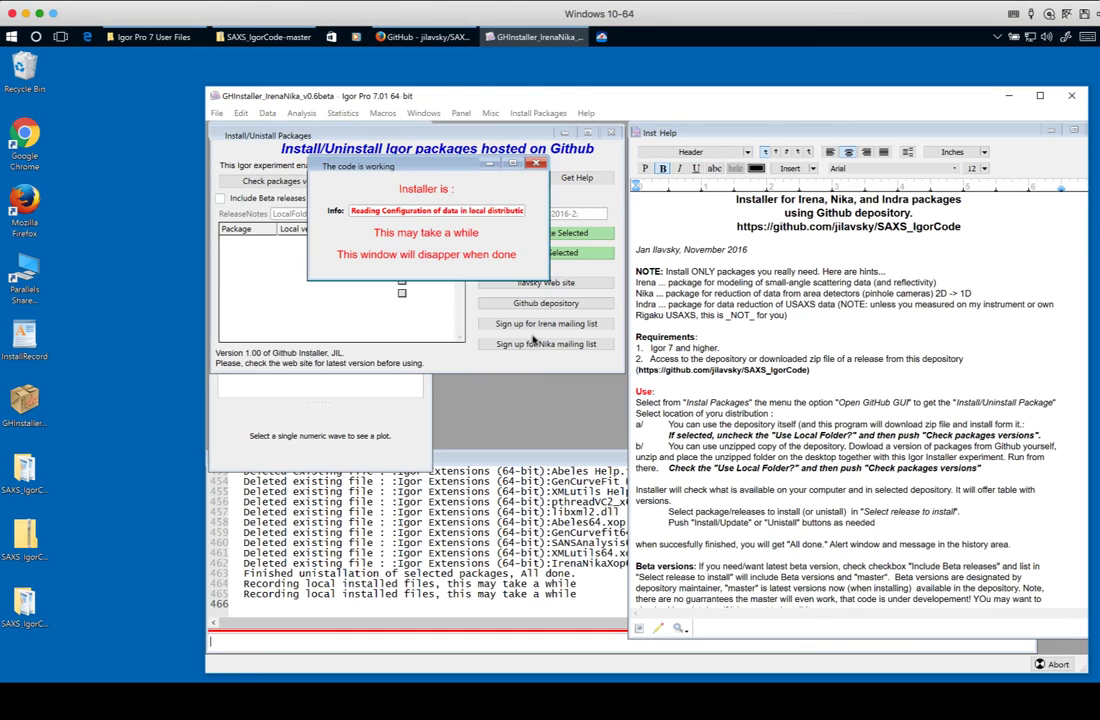
# - Tick Irena, Nika, xop32bit and xop64bit for installation
pyautogui.click(402, 241)
pyautogui.click(402, 254)
pyautogui.click(402, 280)
pyautogui.click(402, 293)
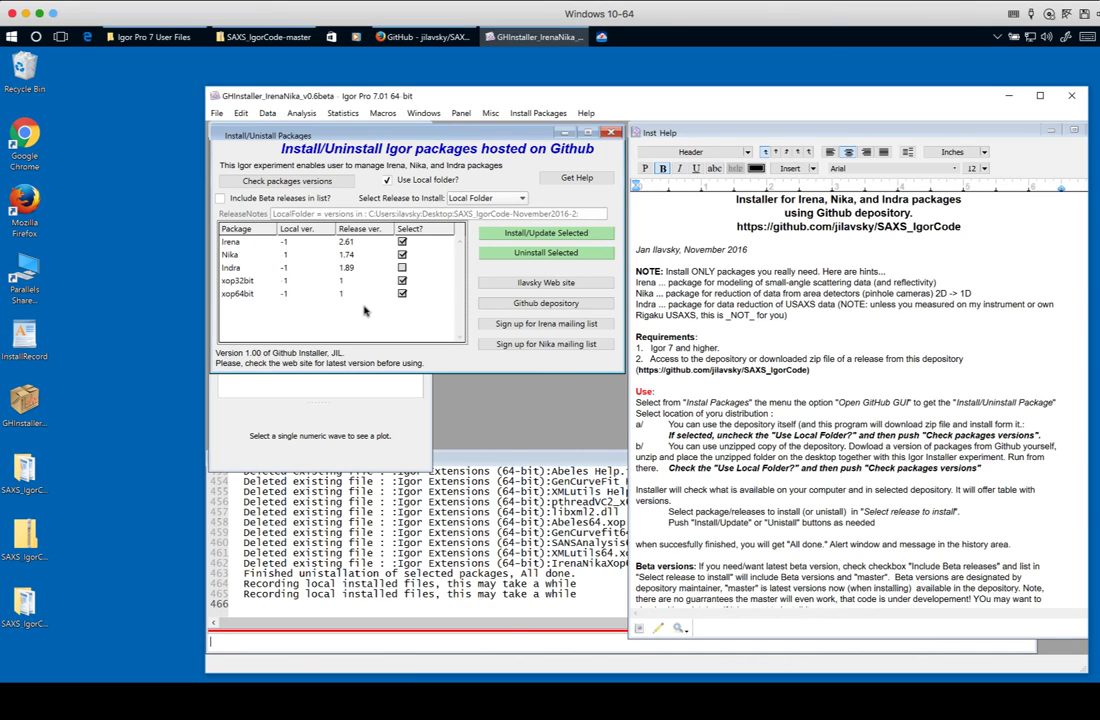
# - Install Irena, Nika, xop32bit and xop64bit from the local folder and acknowledge the success alert
pyautogui.click(548, 235)
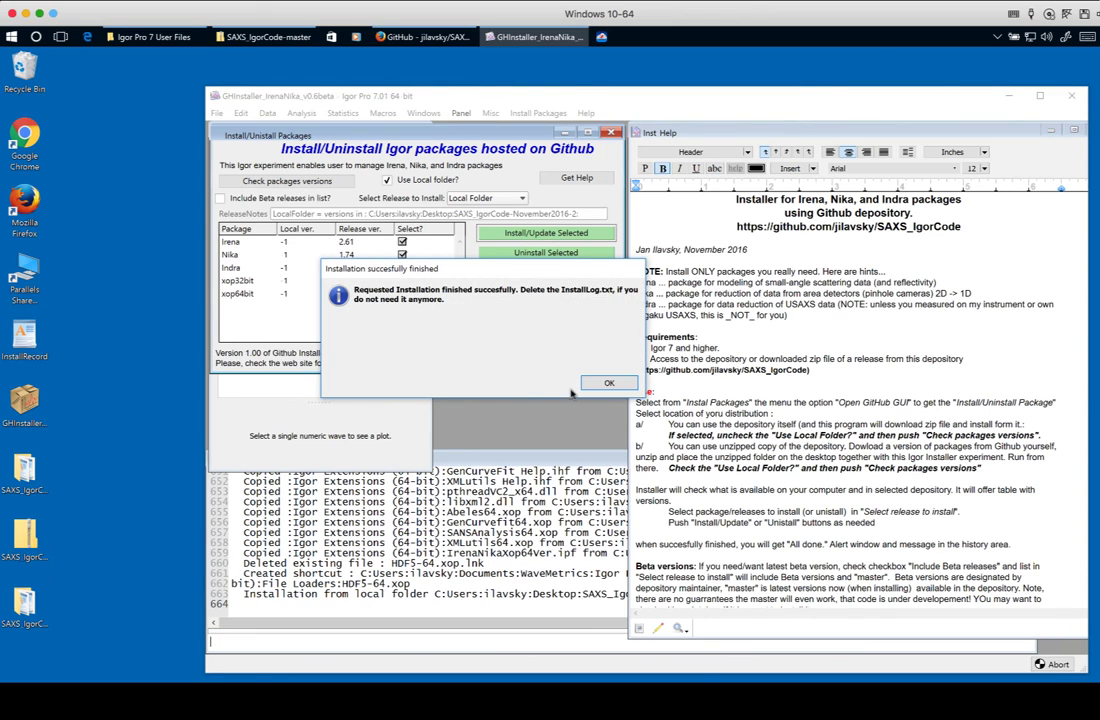
pyautogui.click(610, 383)
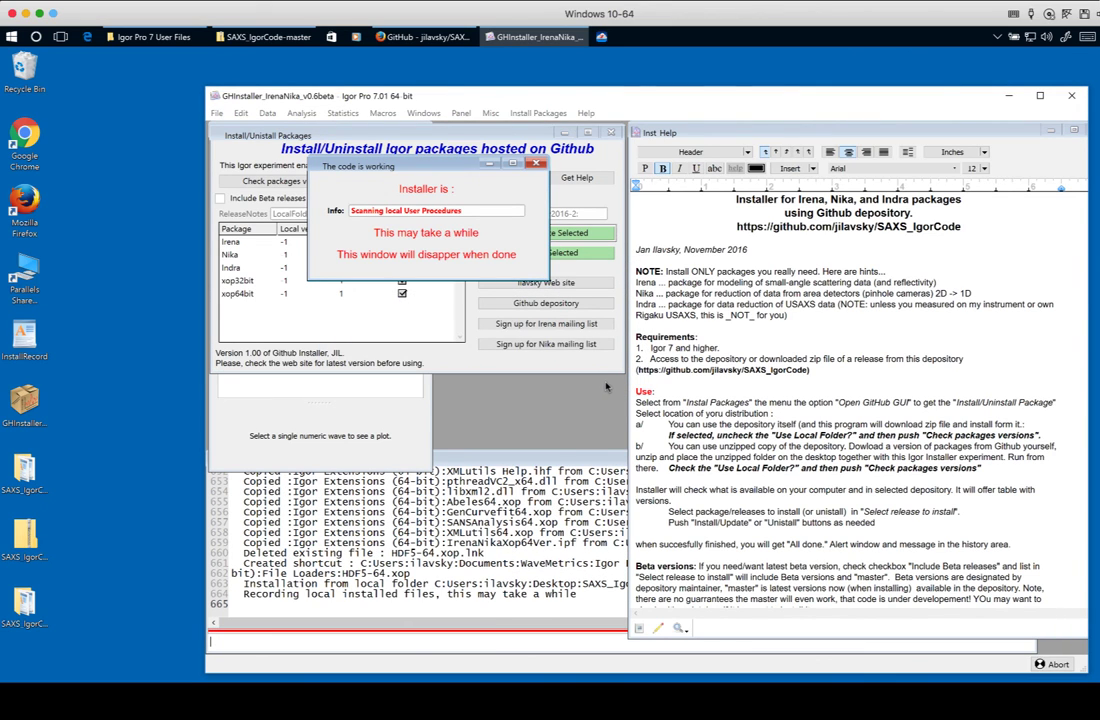